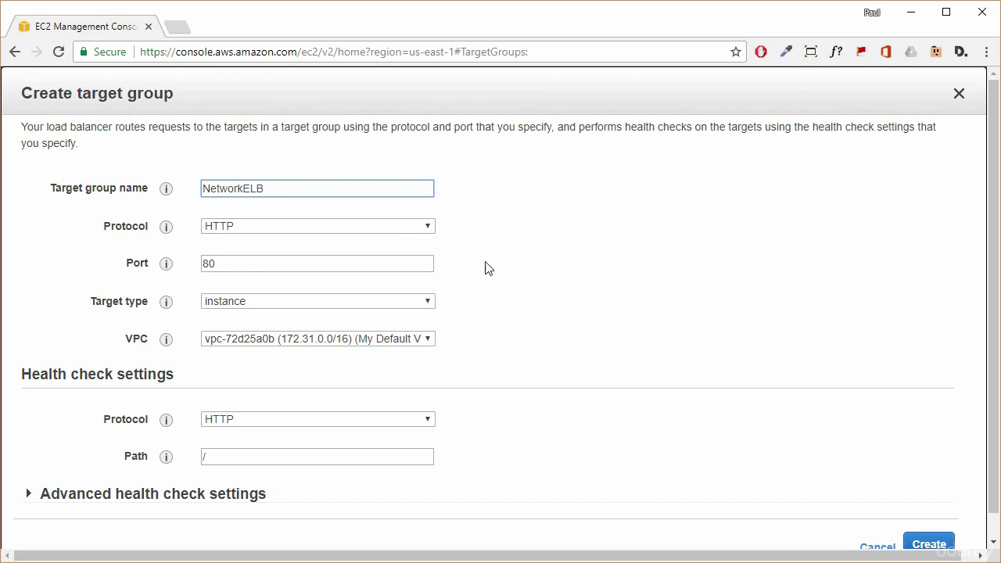
# - Set the NetworkELB target group's protocol to TCP, keep the instance target type, and create the group
pyautogui.click(429, 228)
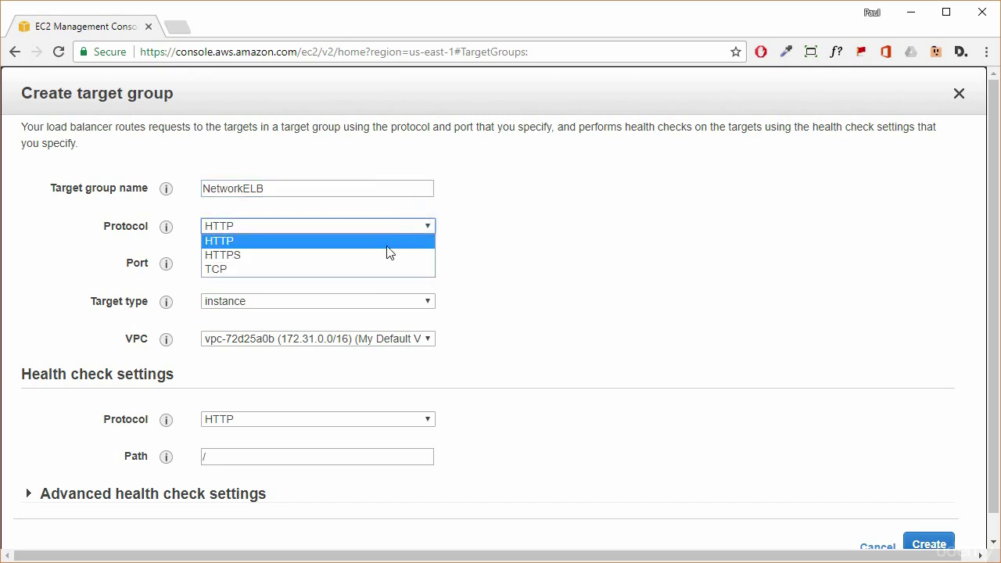
pyautogui.click(334, 270)
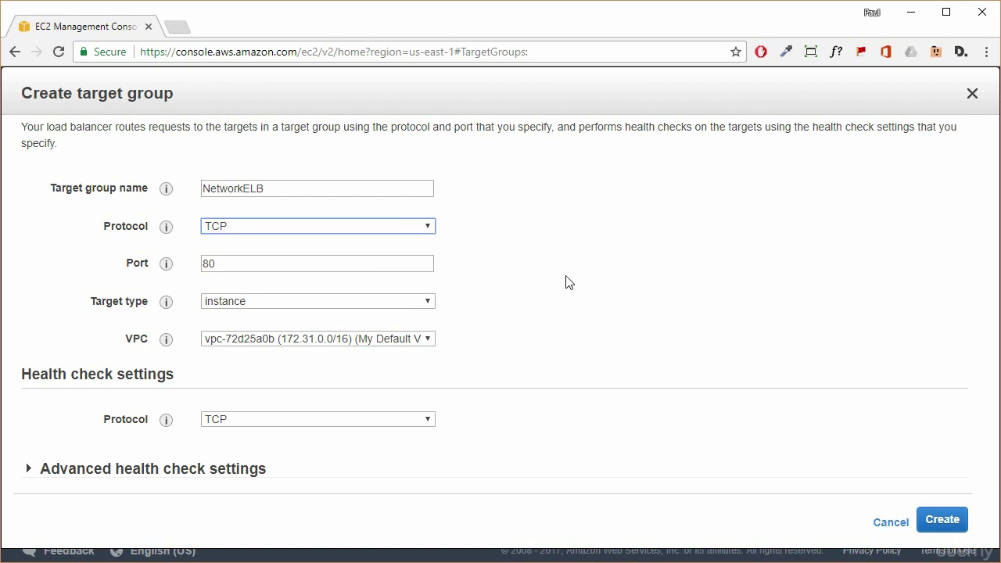
pyautogui.click(405, 301)
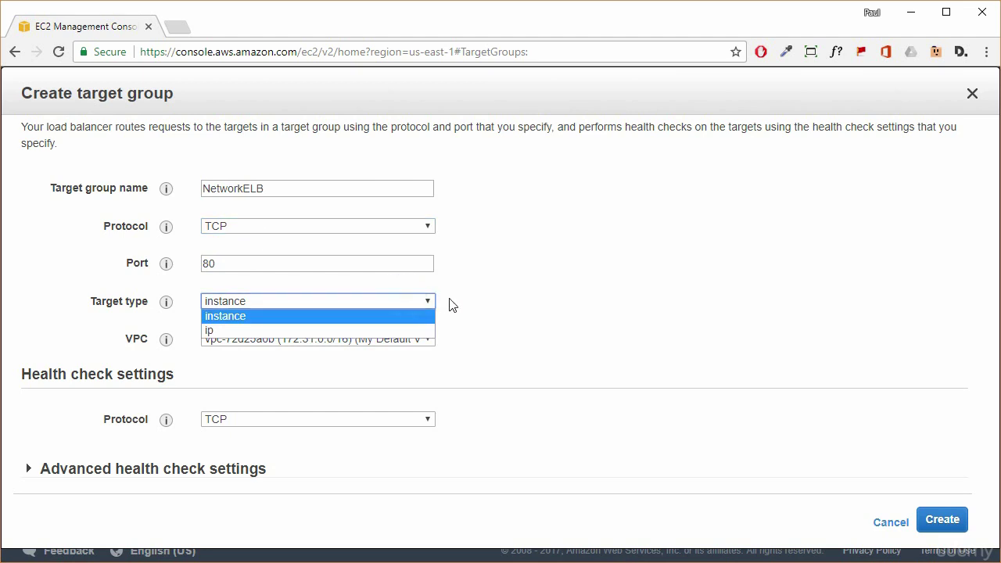
pyautogui.click(590, 298)
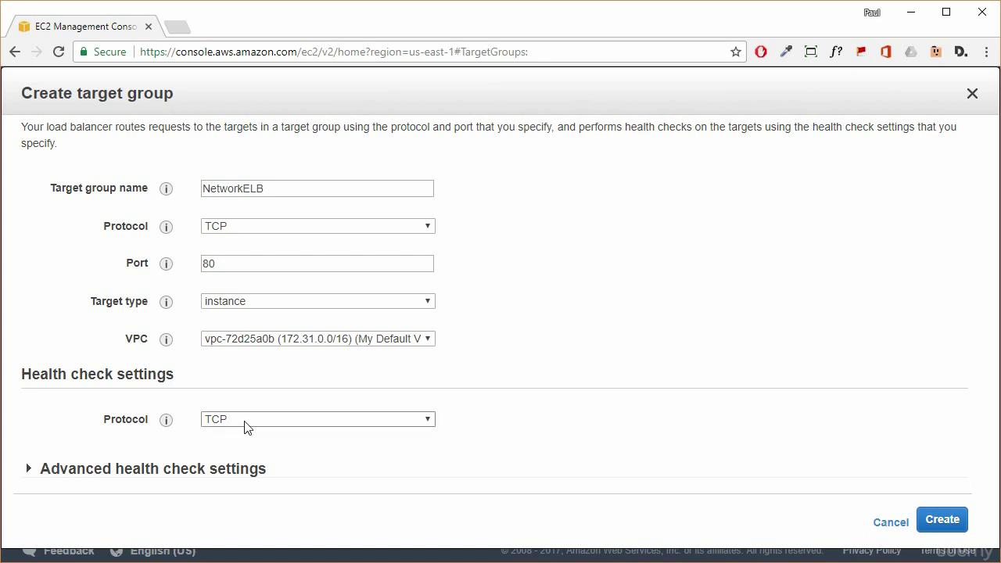
pyautogui.click(941, 521)
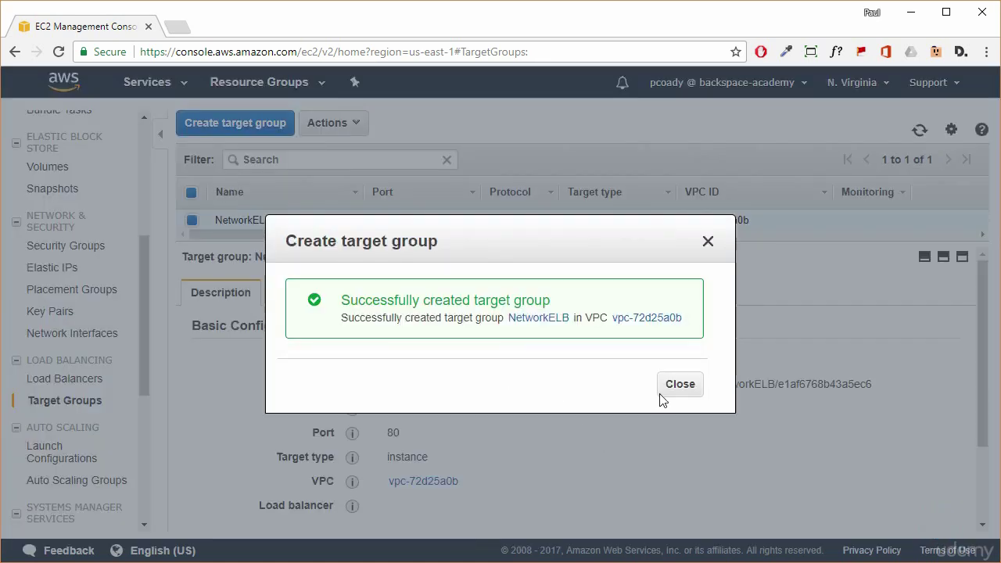
pyautogui.click(689, 391)
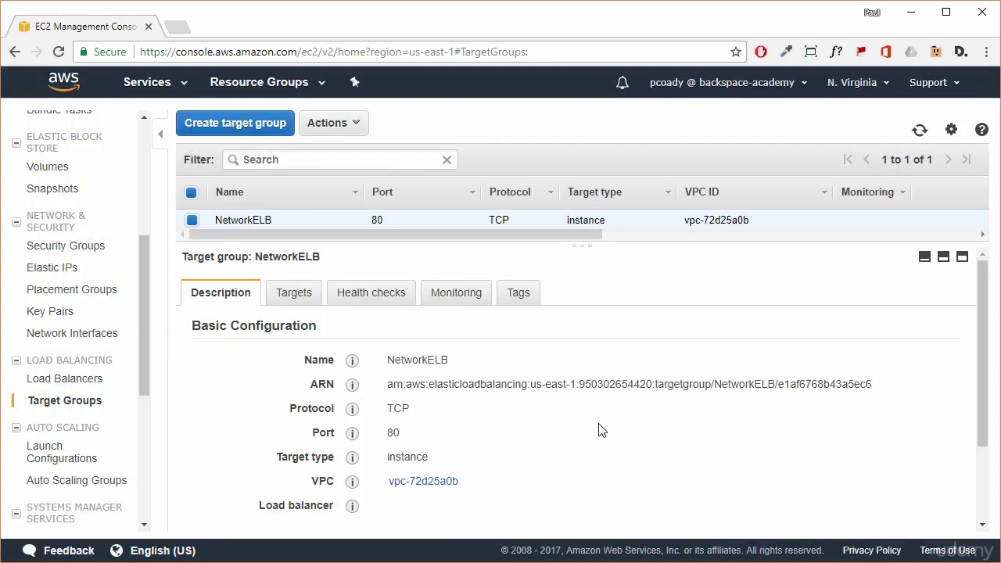
# - Start creating an Auto Scaling group with a new launch configuration
pyautogui.scroll(-2, 570, 402)
pyautogui.scroll(2, 573, 407)
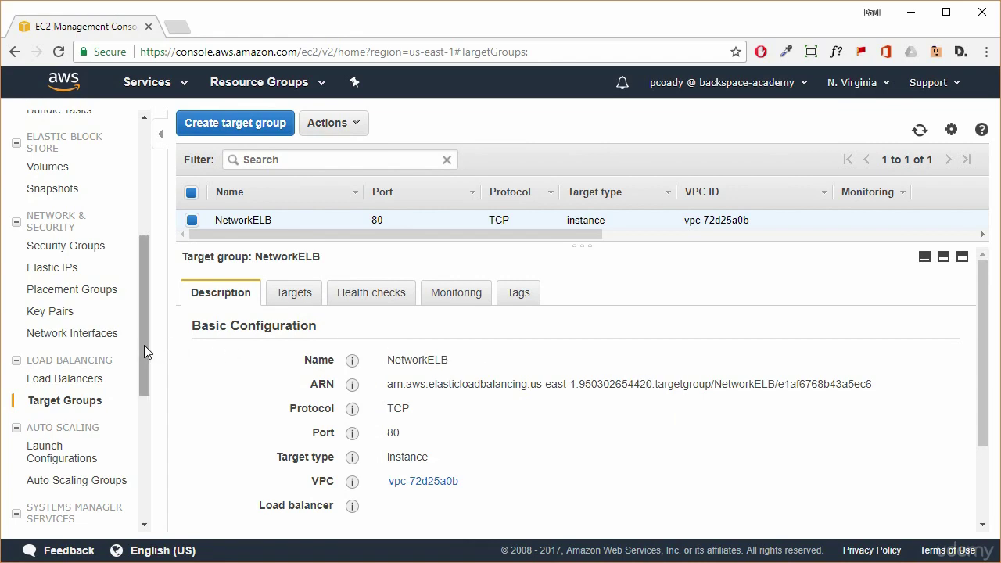
pyautogui.moveTo(144, 345); pyautogui.dragTo(138, 367)
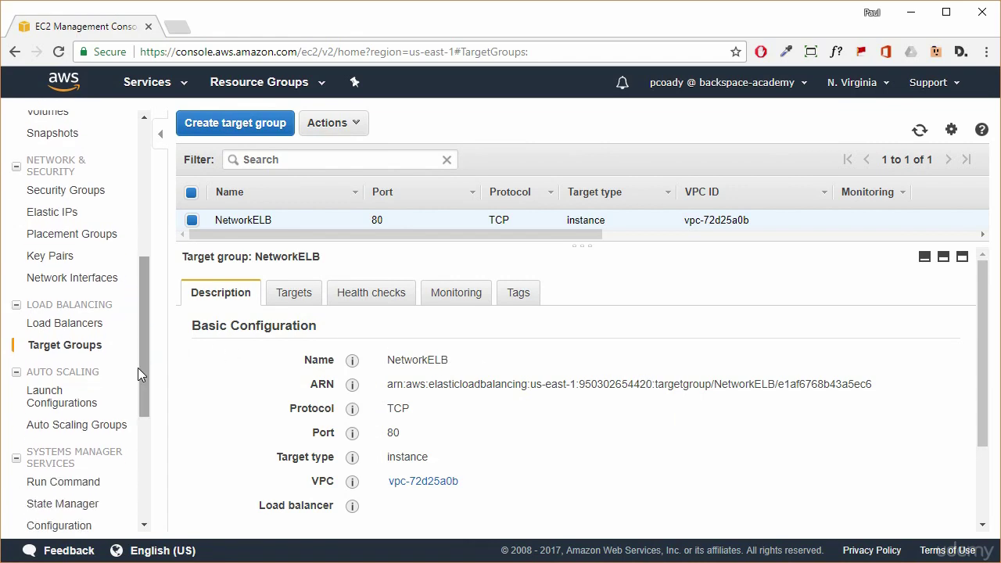
pyautogui.click(53, 407)
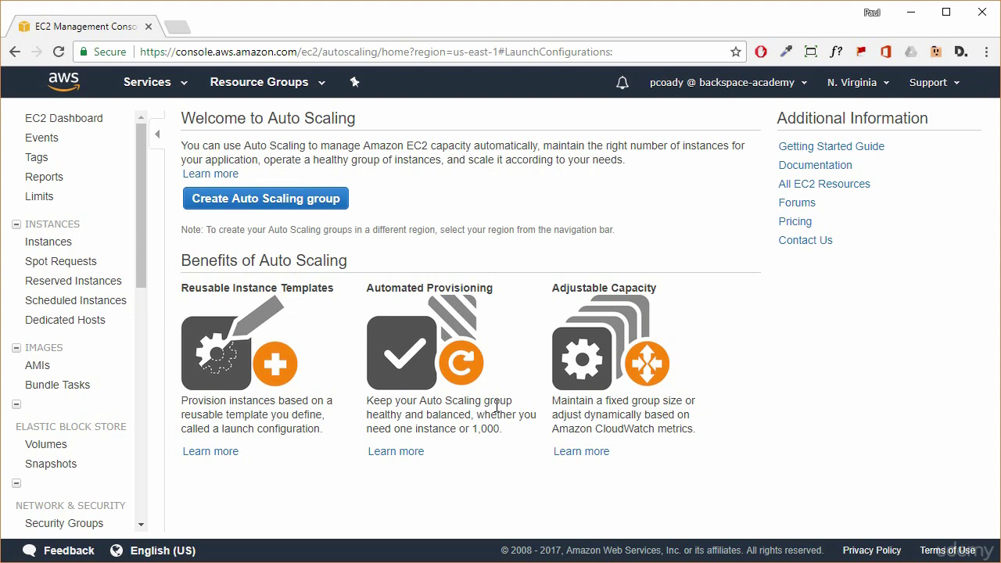
pyautogui.click(311, 201)
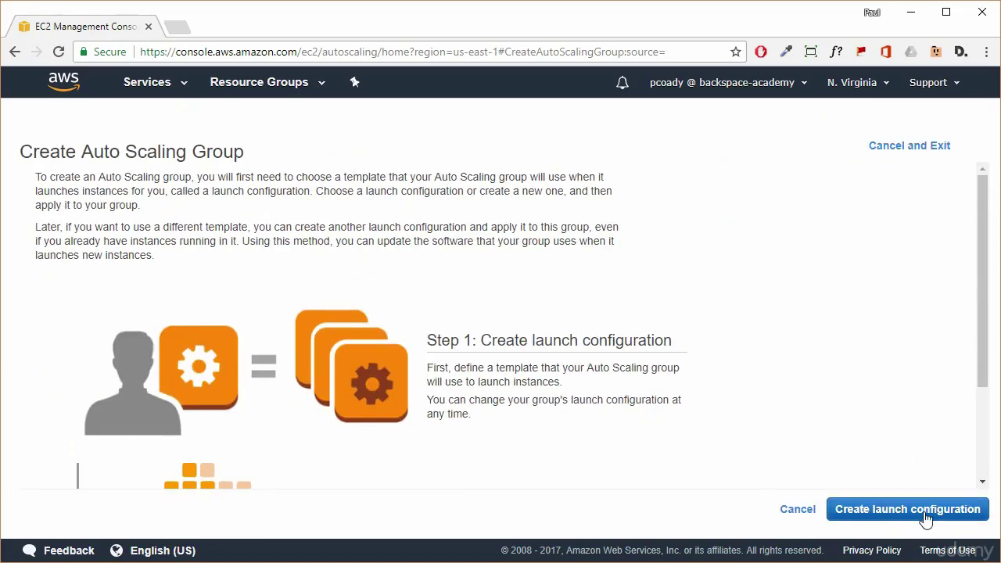
pyautogui.click(926, 514)
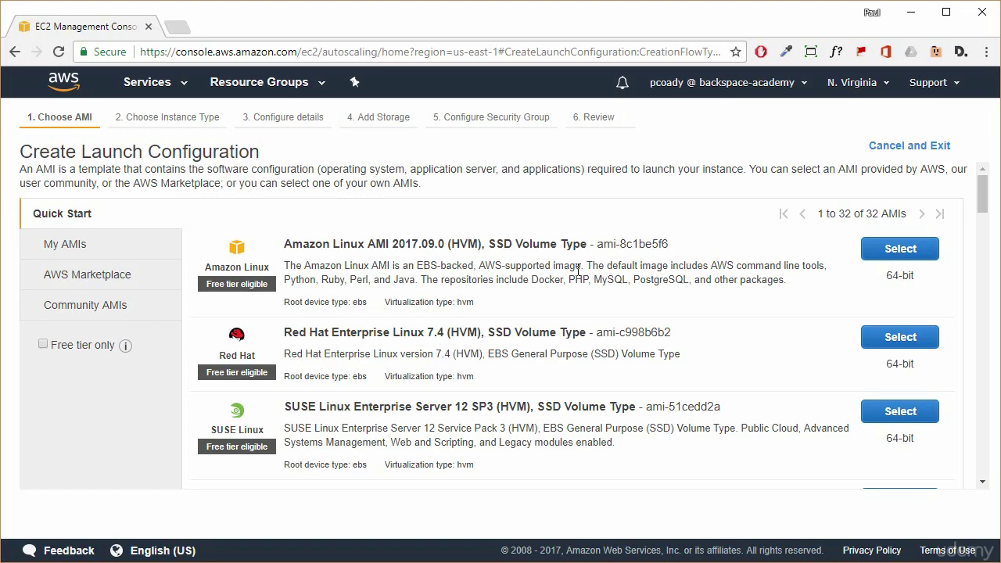
# - Choose Amazon Linux AMI 2017.09.0 with the t2.micro type, name the launch configuration LaunchELB, and accept the default storage
pyautogui.click(917, 254)
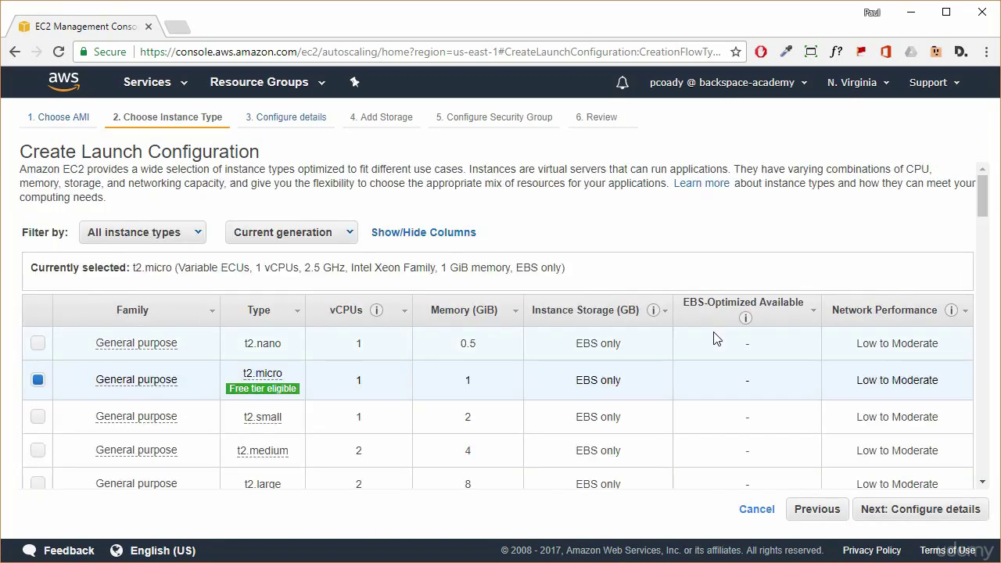
pyautogui.click(912, 516)
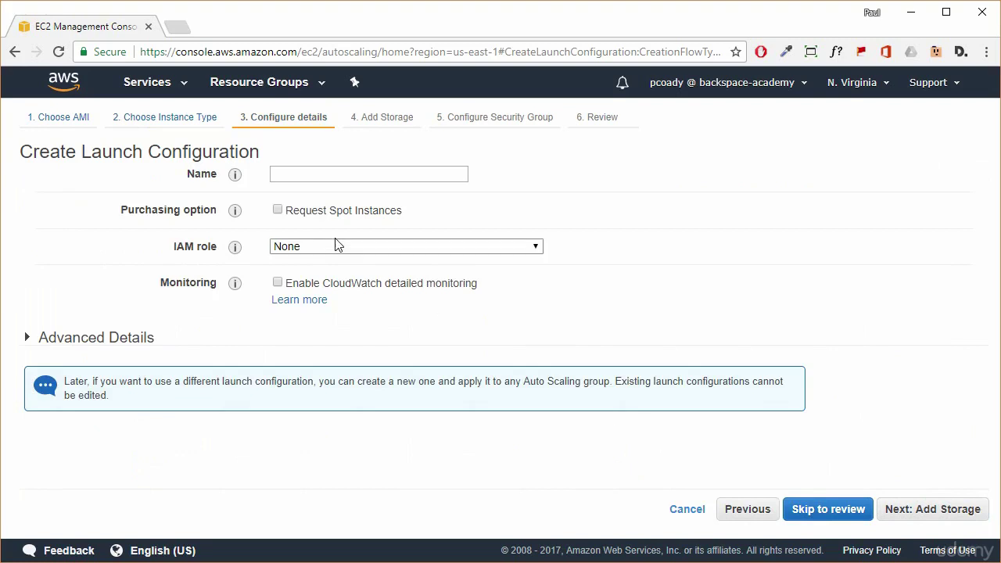
pyautogui.click(286, 174)
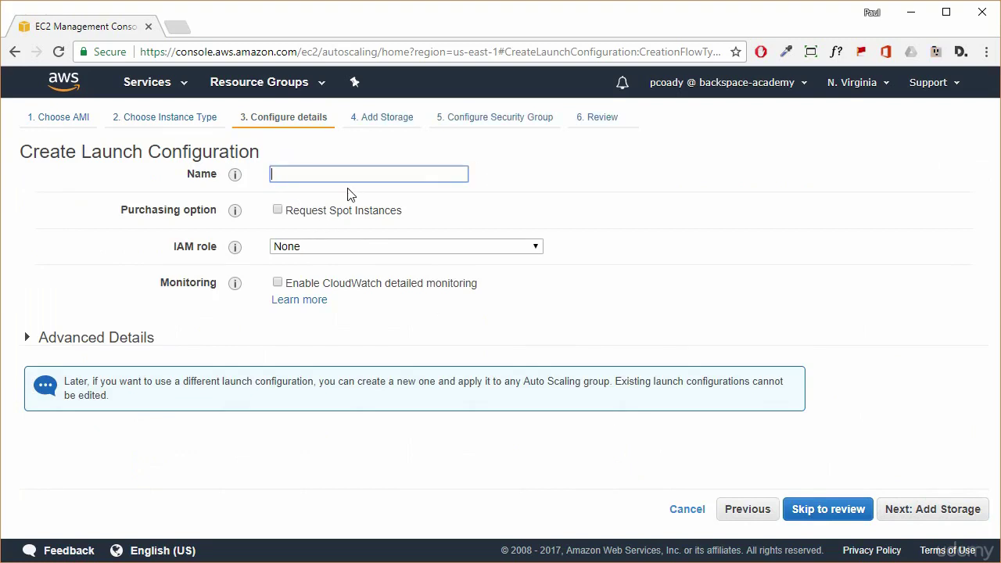
pyautogui.write('LaunchELB')
pyautogui.click(941, 510)
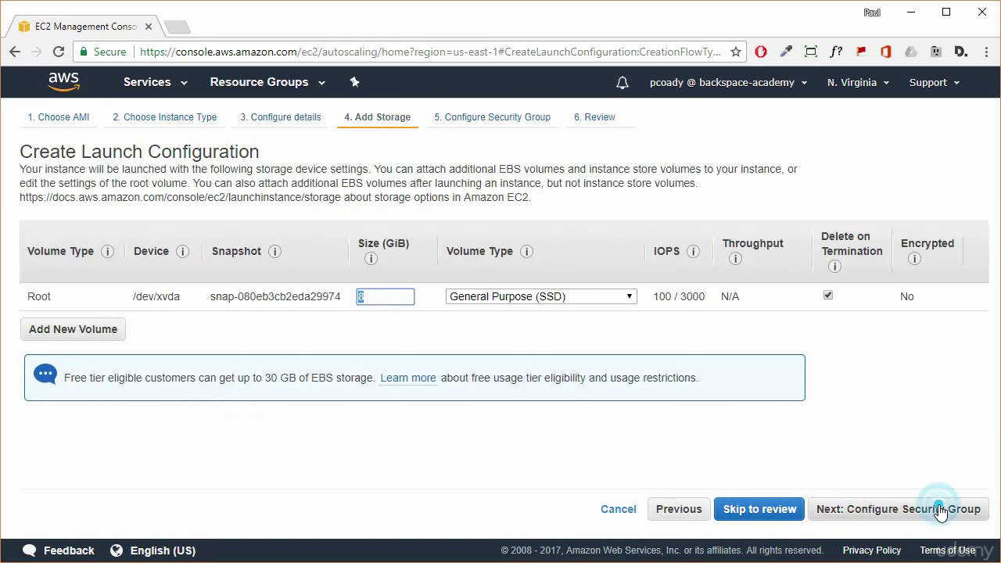
pyautogui.click(941, 510)
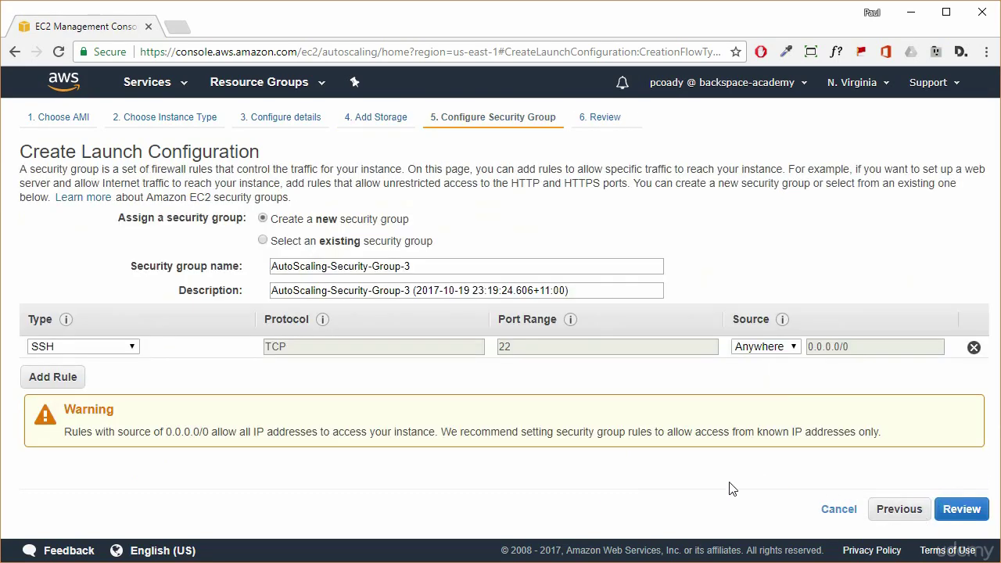
# - Add a custom TCP rule to the new security group for port 80 with source Anywhere
pyautogui.click(78, 379)
pyautogui.doubleClick(527, 370)
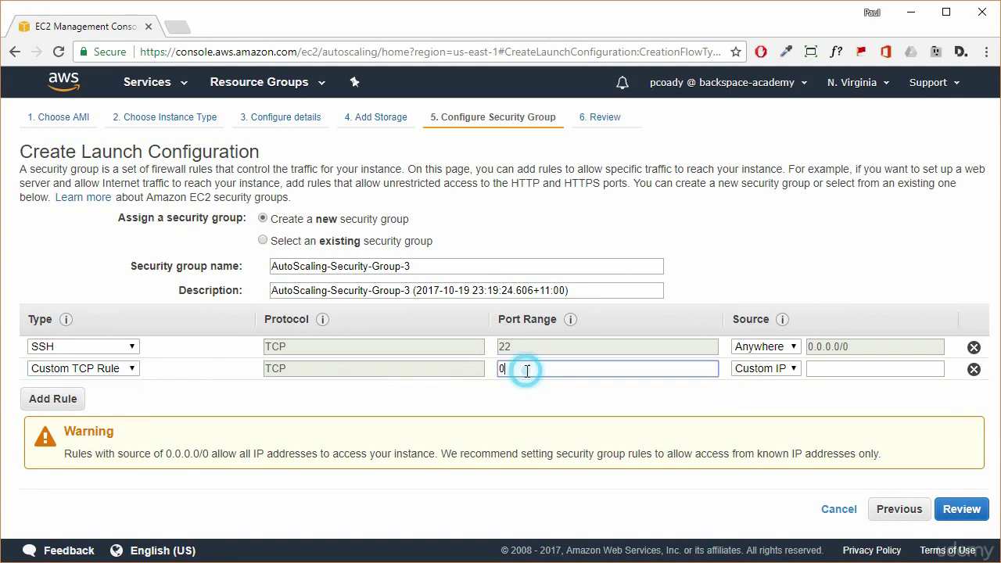
pyautogui.write('80')
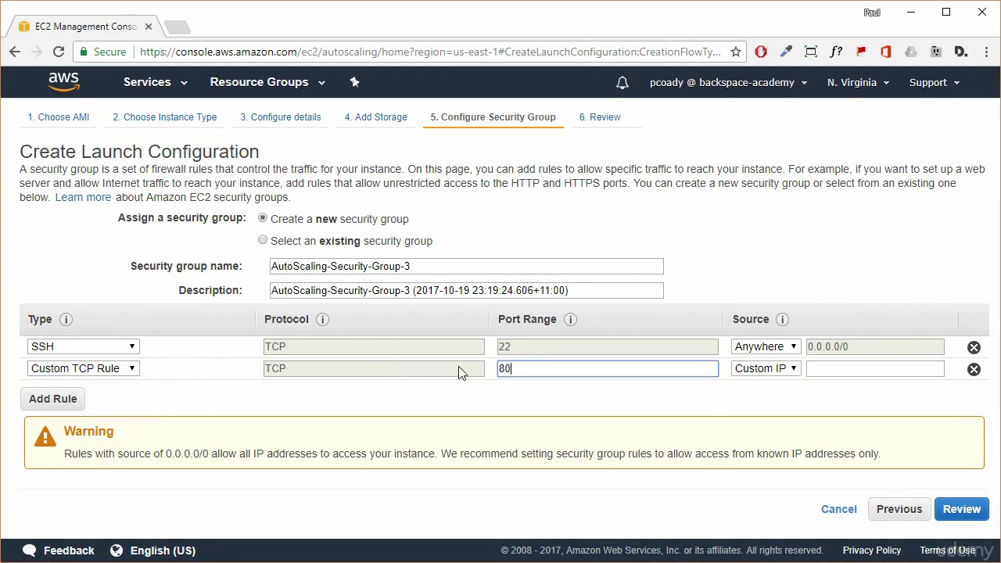
pyautogui.click(755, 370)
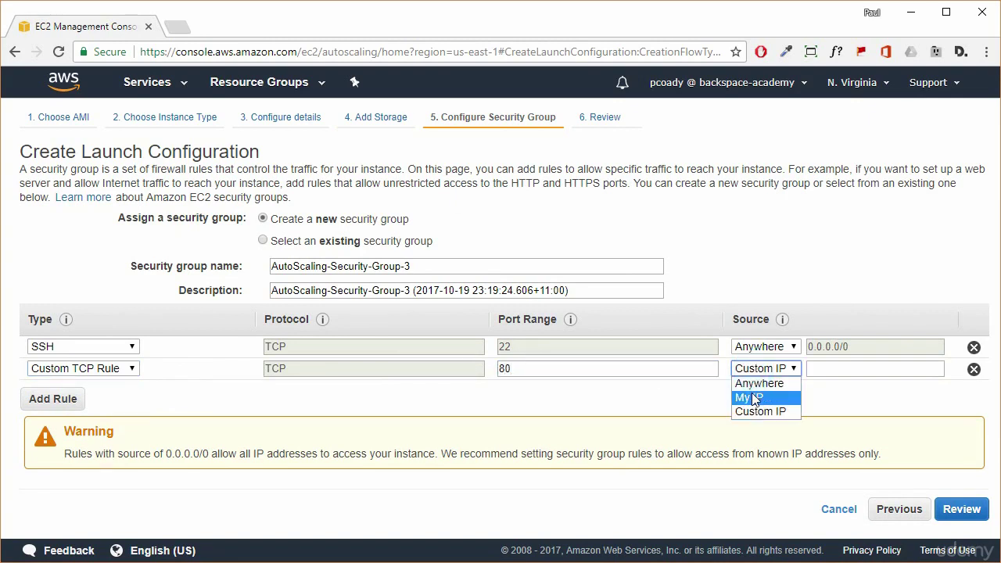
pyautogui.click(750, 382)
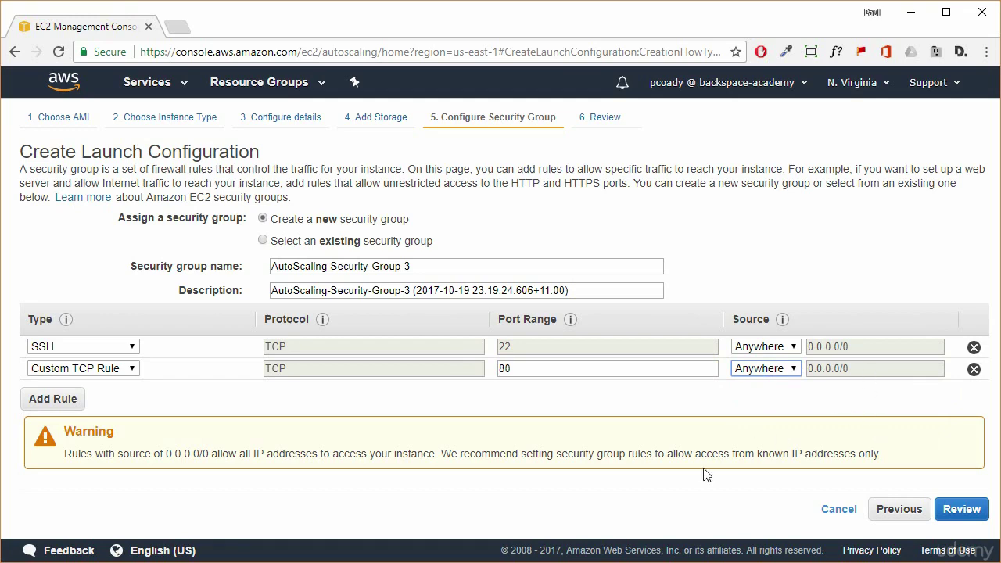
# - Create the reviewed launch configuration with an existing key pair, acknowledging access to the private key file
pyautogui.click(961, 510)
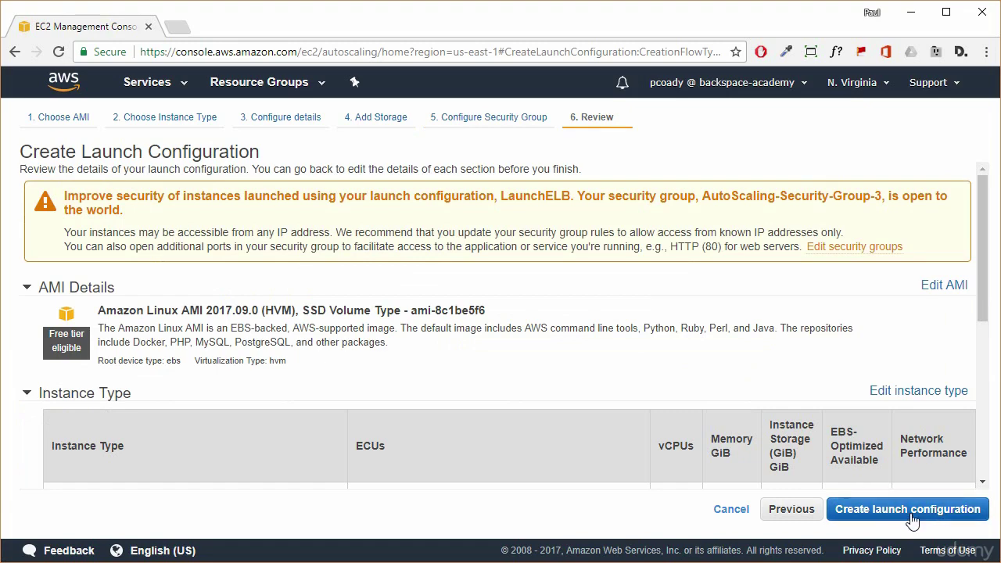
pyautogui.click(907, 510)
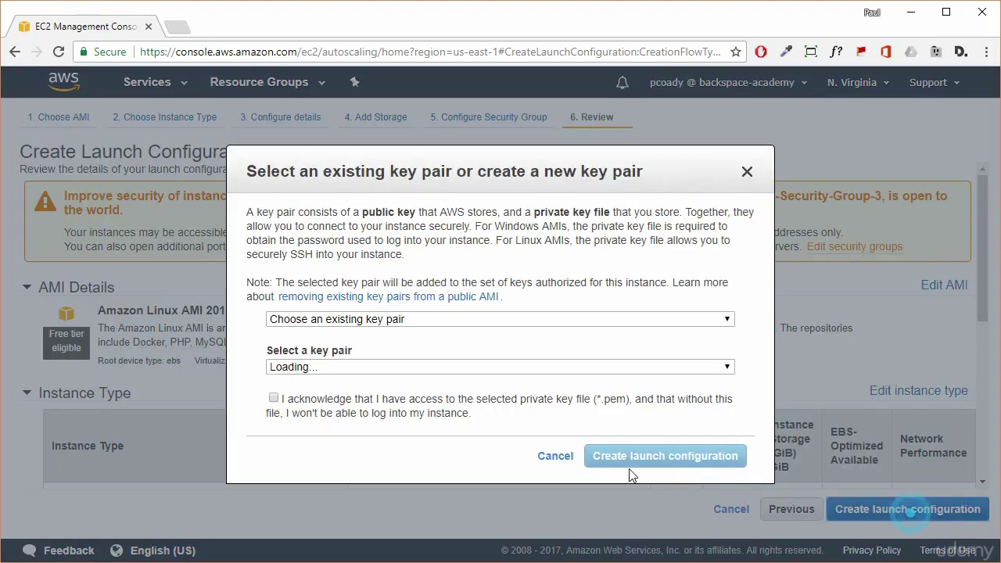
pyautogui.click(273, 399)
pyautogui.click(668, 456)
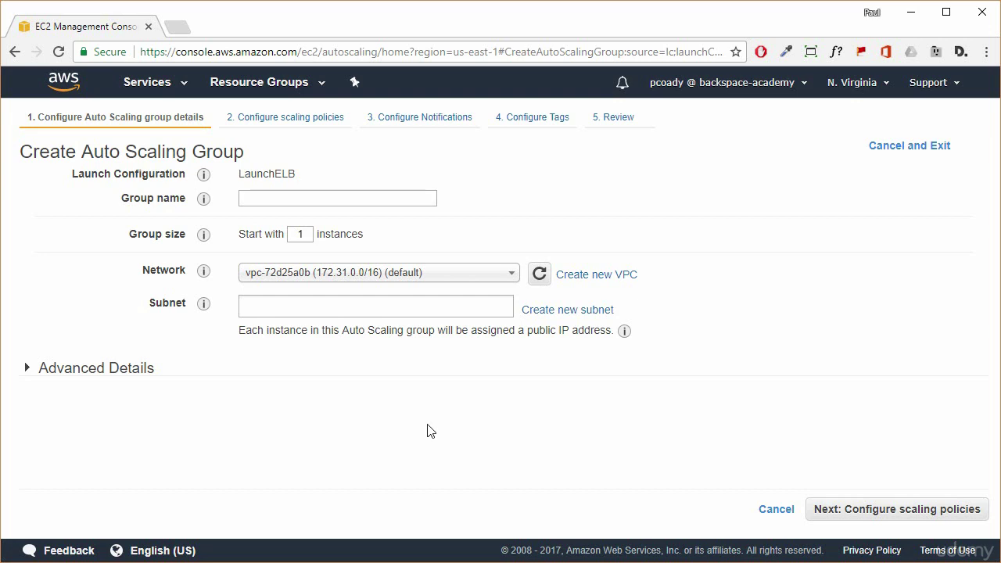
# - Name the Auto Scaling group GroupELB and assign all six default subnets, us-east-1a through us-east-1f
pyautogui.click(279, 198)
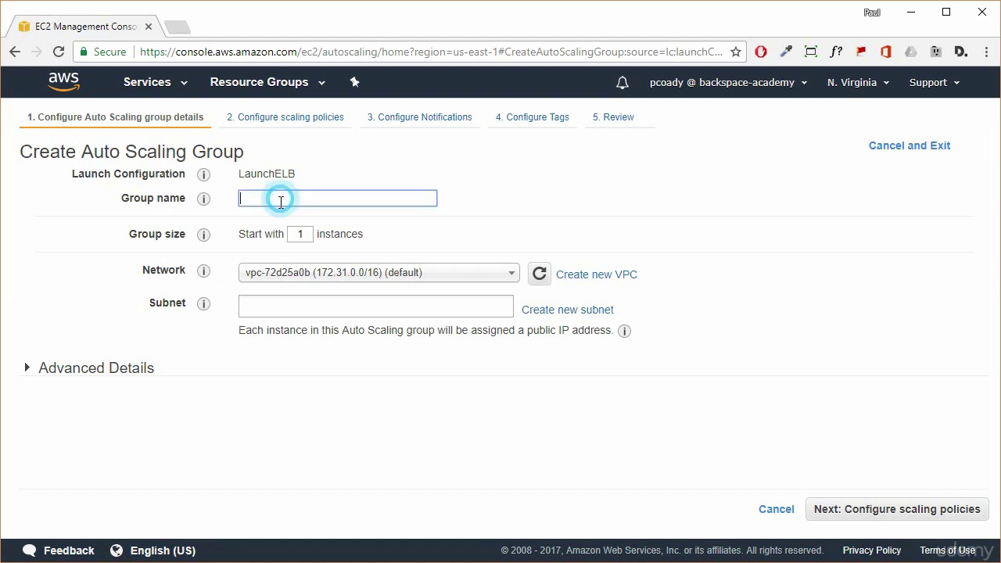
pyautogui.write('GroupELB')
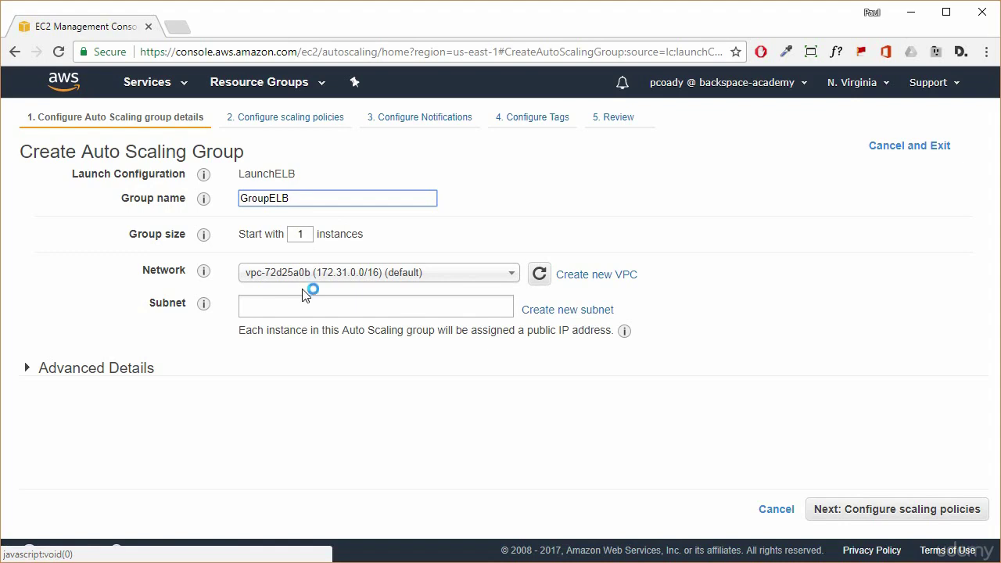
pyautogui.click(284, 306)
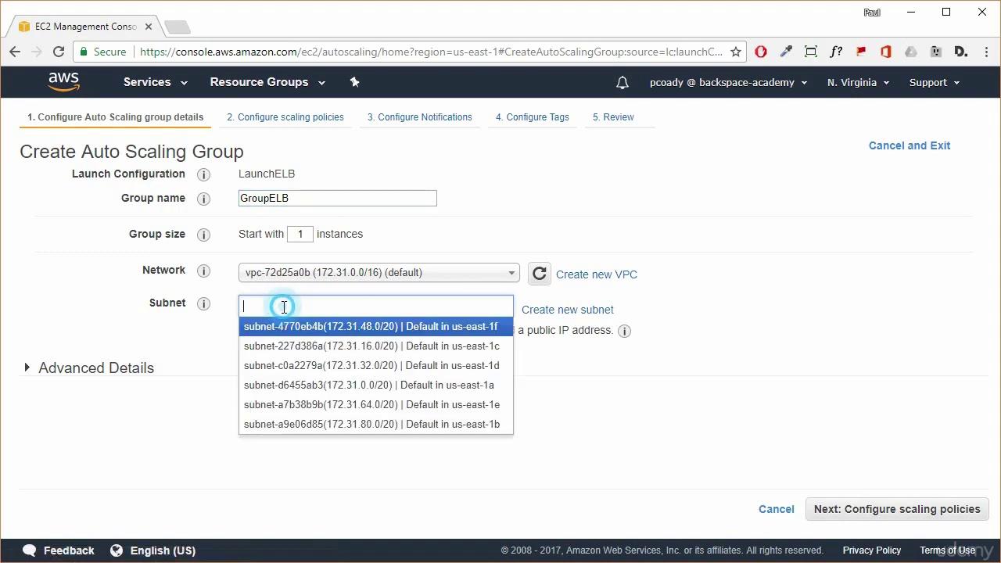
pyautogui.click(336, 326)
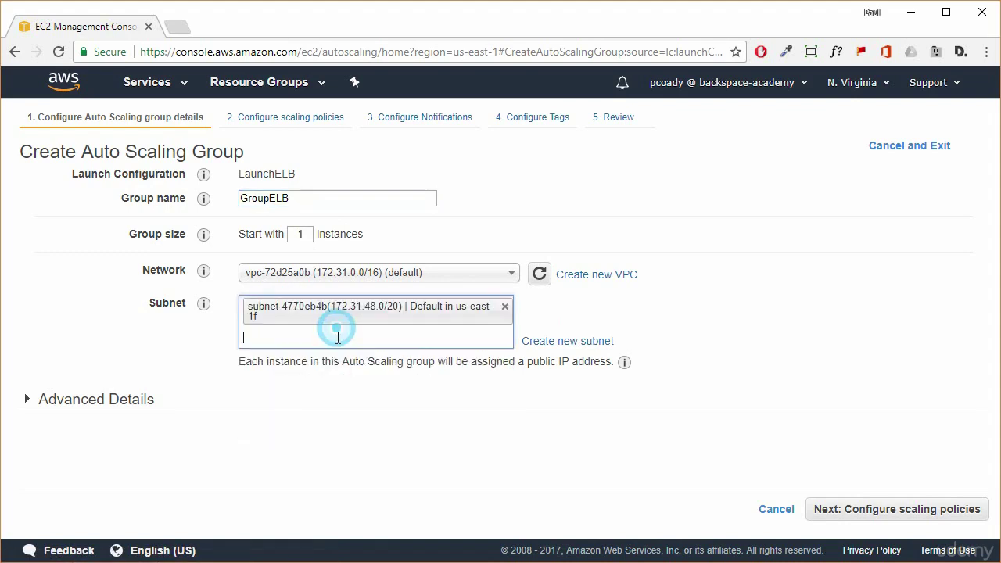
pyautogui.click(290, 352)
pyautogui.click(295, 375)
pyautogui.click(292, 364)
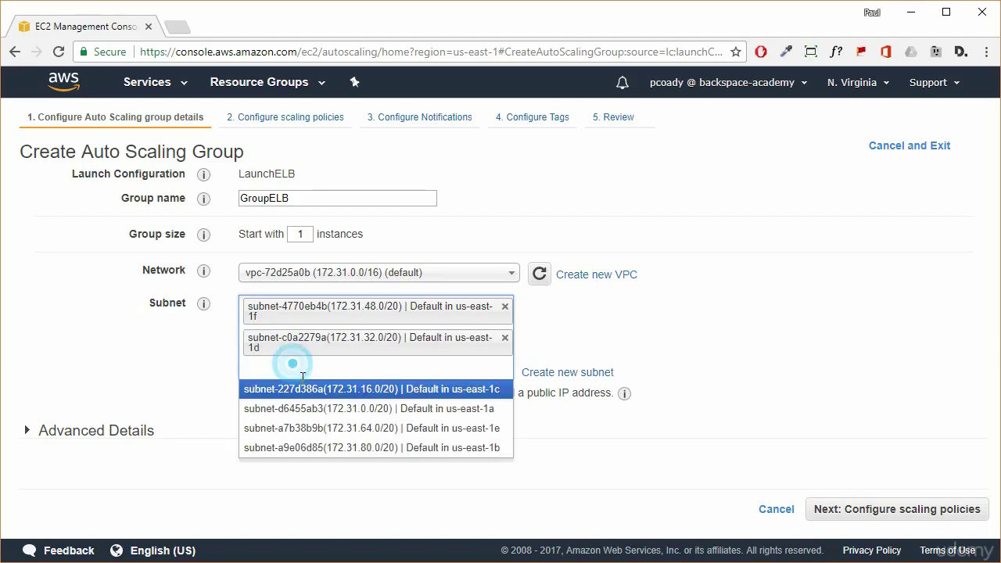
pyautogui.click(303, 388)
pyautogui.click(306, 396)
pyautogui.click(310, 420)
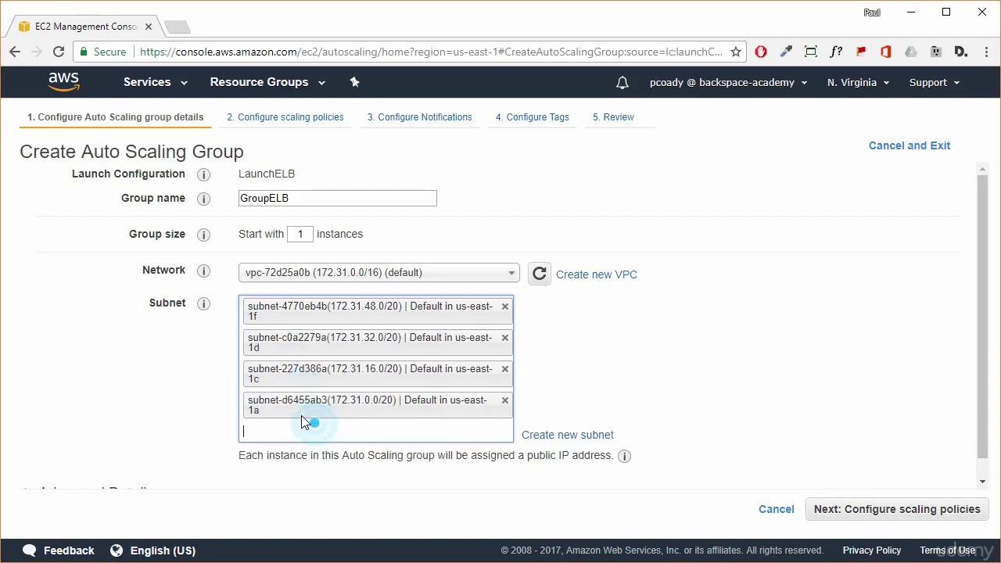
pyautogui.click(305, 422)
pyautogui.click(313, 449)
pyautogui.click(311, 462)
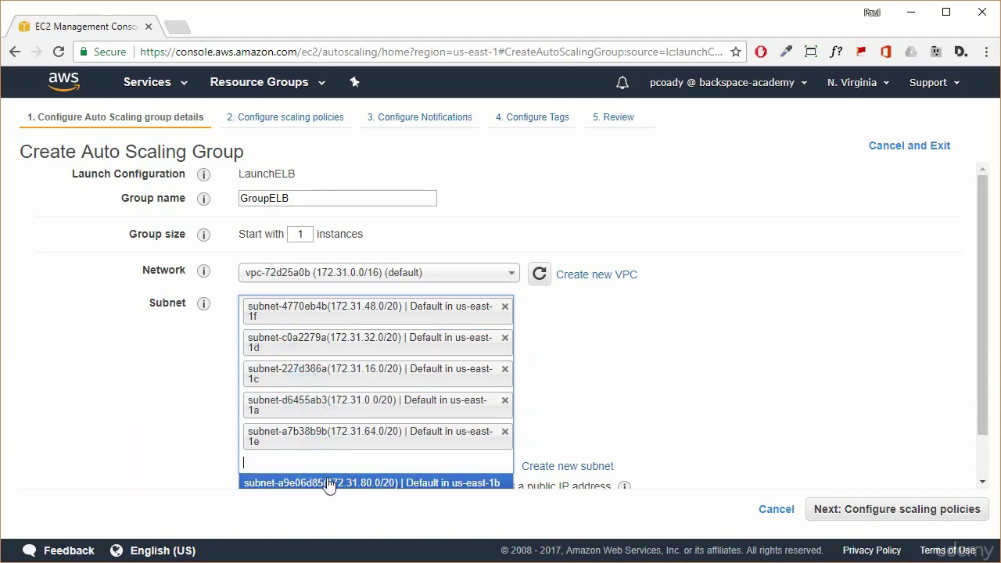
pyautogui.click(329, 483)
# - Enable traffic from load balancers in the advanced details, assign the NetworkELB target group, and set the health check type to ELB
pyautogui.scroll(-2, 570, 382)
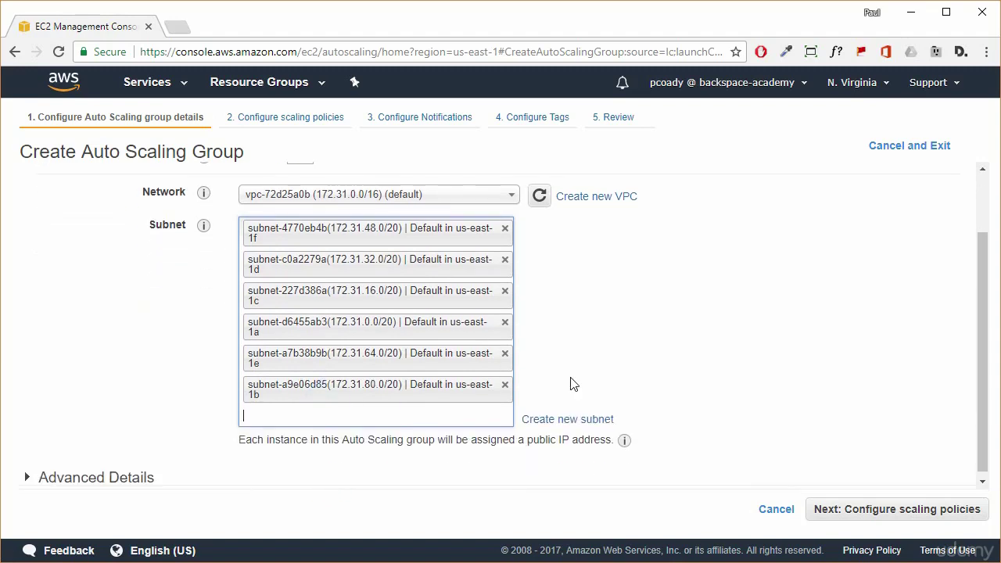
pyautogui.click(26, 472)
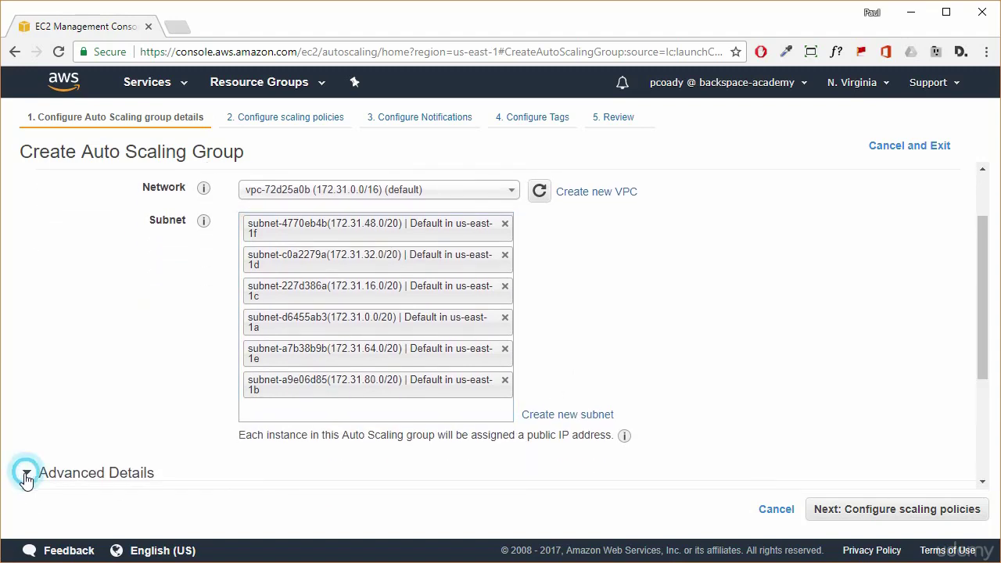
pyautogui.scroll(-3, 286, 489)
pyautogui.scroll(-1, 286, 490)
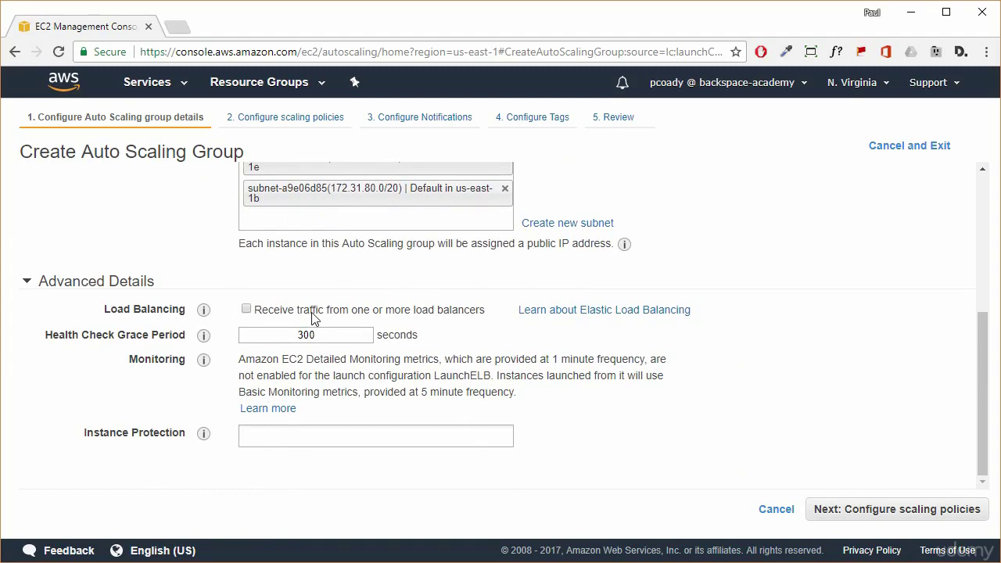
pyautogui.click(246, 309)
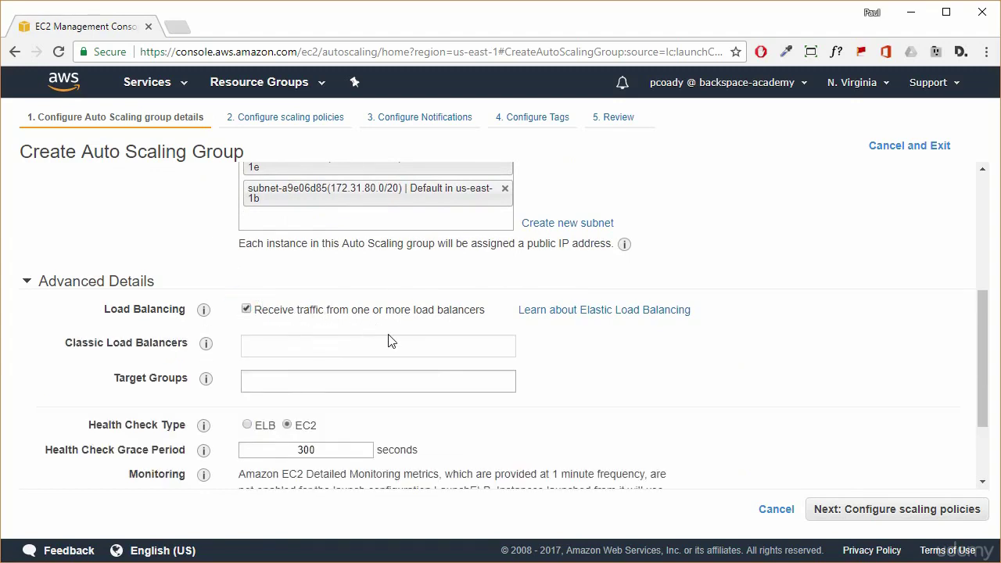
pyautogui.click(252, 382)
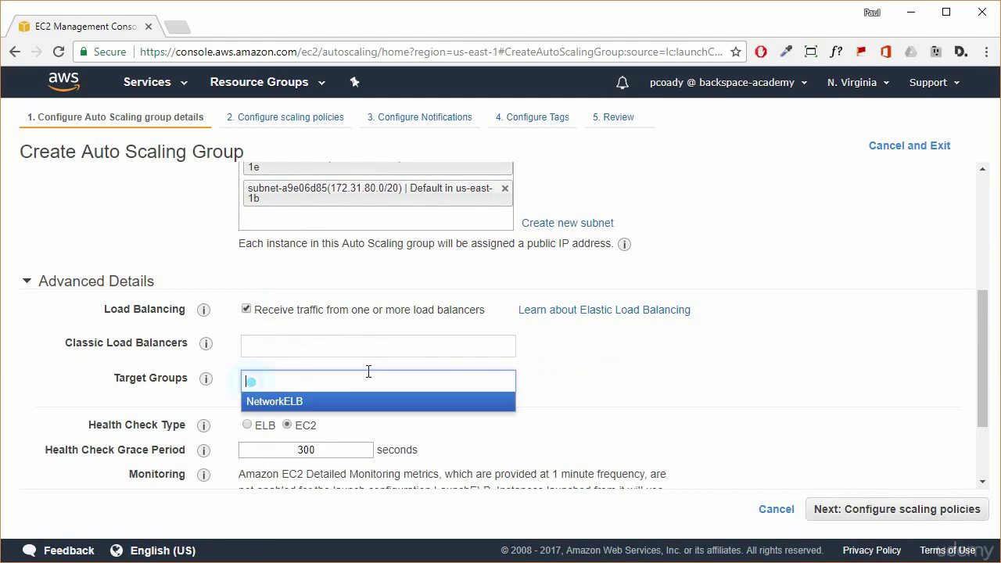
pyautogui.click(288, 409)
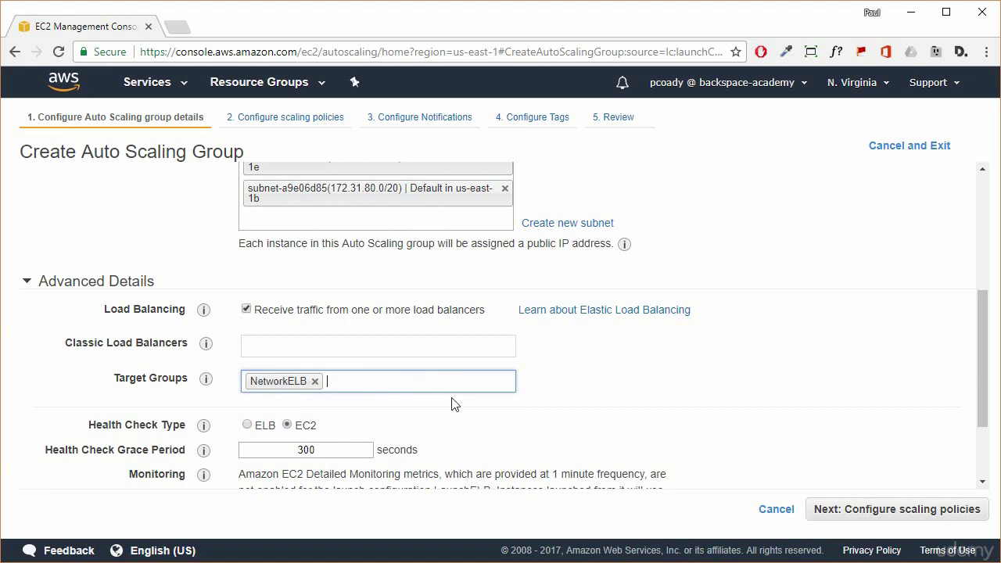
pyautogui.click(247, 426)
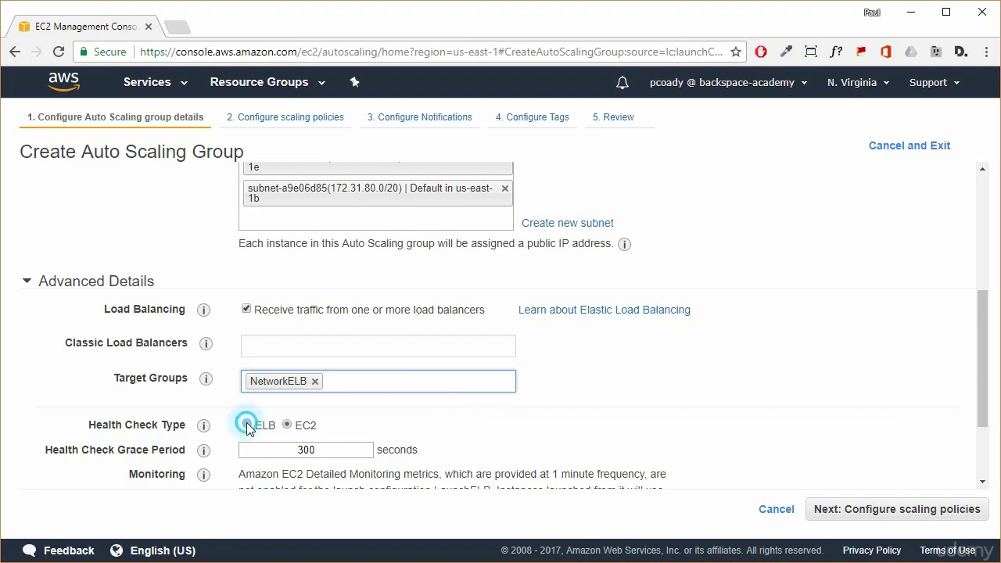
pyautogui.scroll(-1, 470, 439)
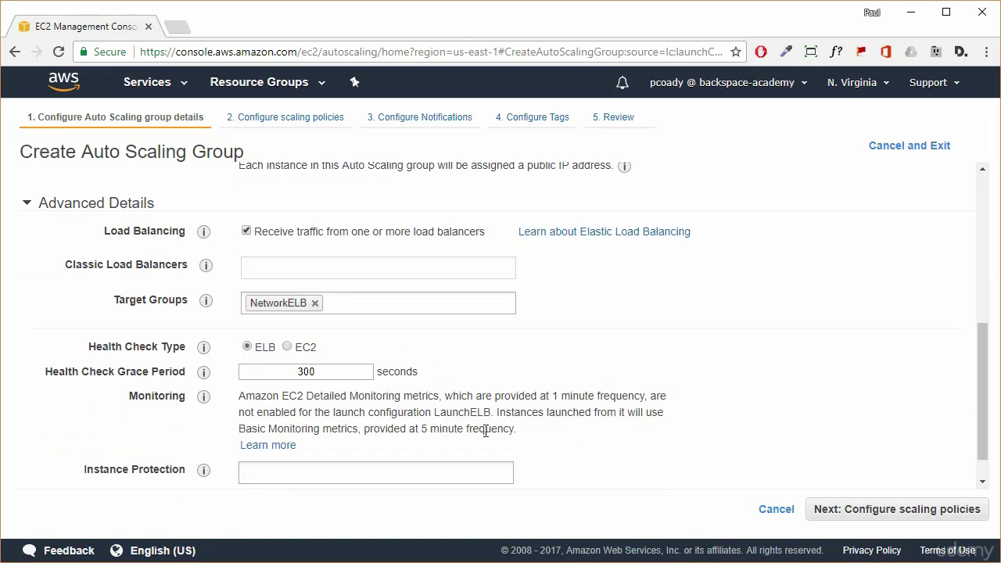
# - Use scaling policies to adjust the group's capacity, with a maximum size of 6 instances
pyautogui.click(896, 513)
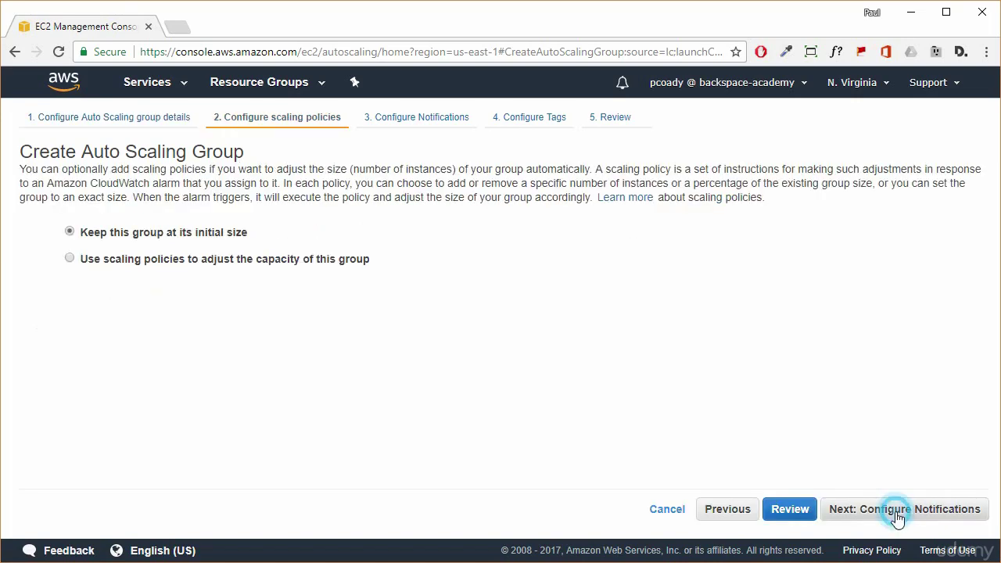
pyautogui.click(110, 265)
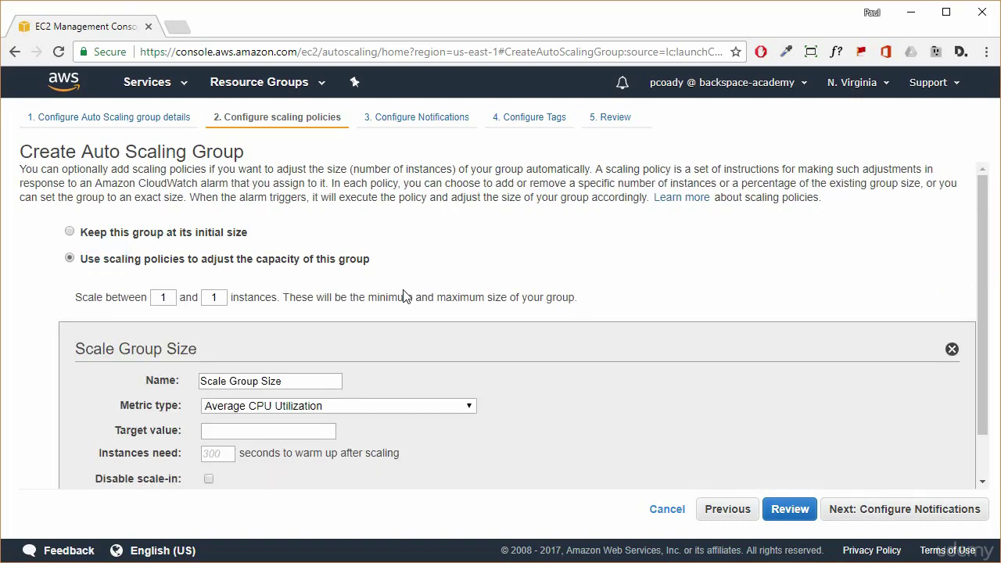
pyautogui.scroll(-1, 405, 294)
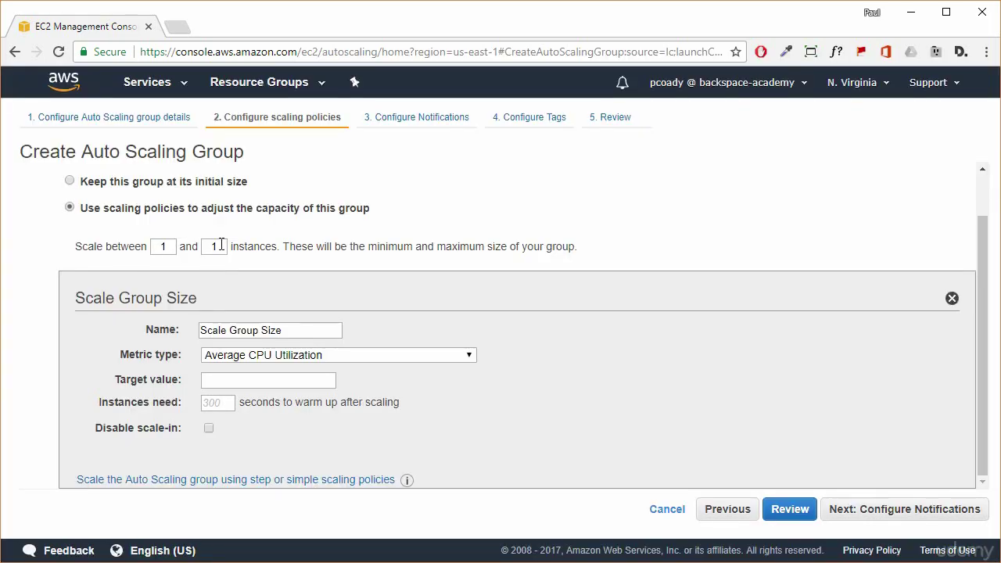
pyautogui.moveTo(219, 246); pyautogui.dragTo(204, 244)
pyautogui.write('6')
# - Set the Average CPU Utilization scaling policy to a target value of 50 with 300 seconds of instance warm-up
pyautogui.click(231, 382)
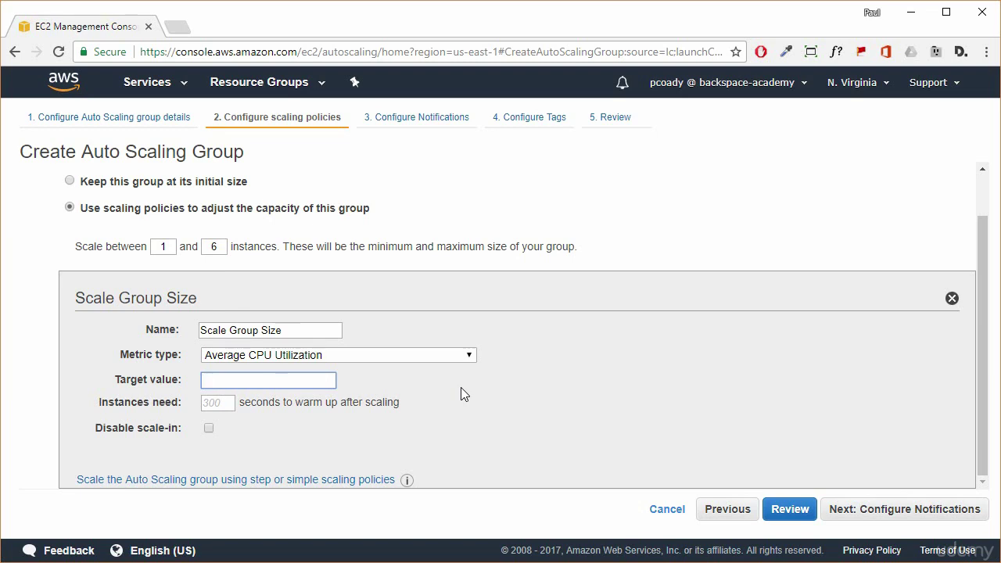
pyautogui.write('50')
pyautogui.press('Tab')
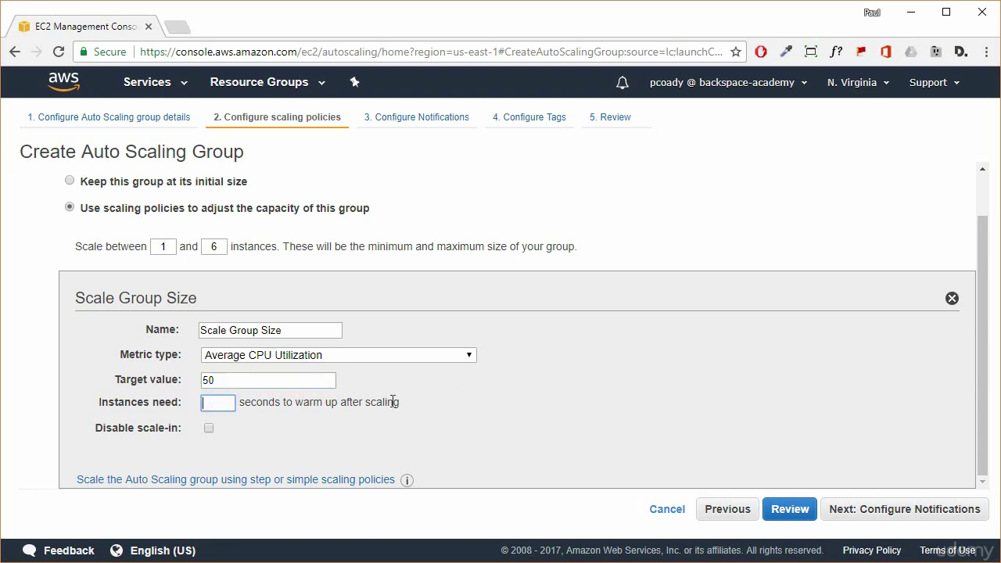
pyautogui.write('300')
pyautogui.click(779, 227)
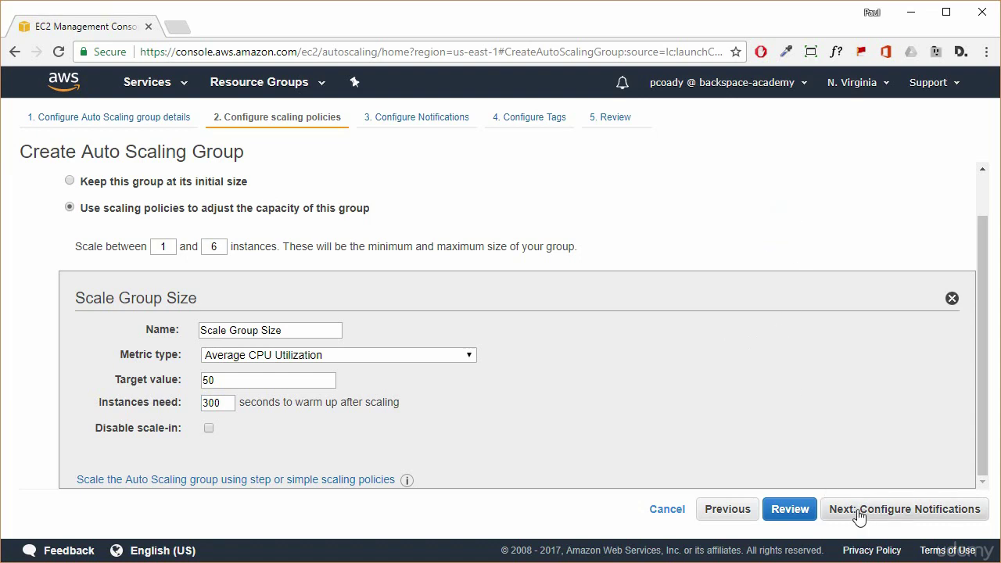
# - Skip to the review, create the Auto Scaling group, and close the creation status page
pyautogui.click(792, 509)
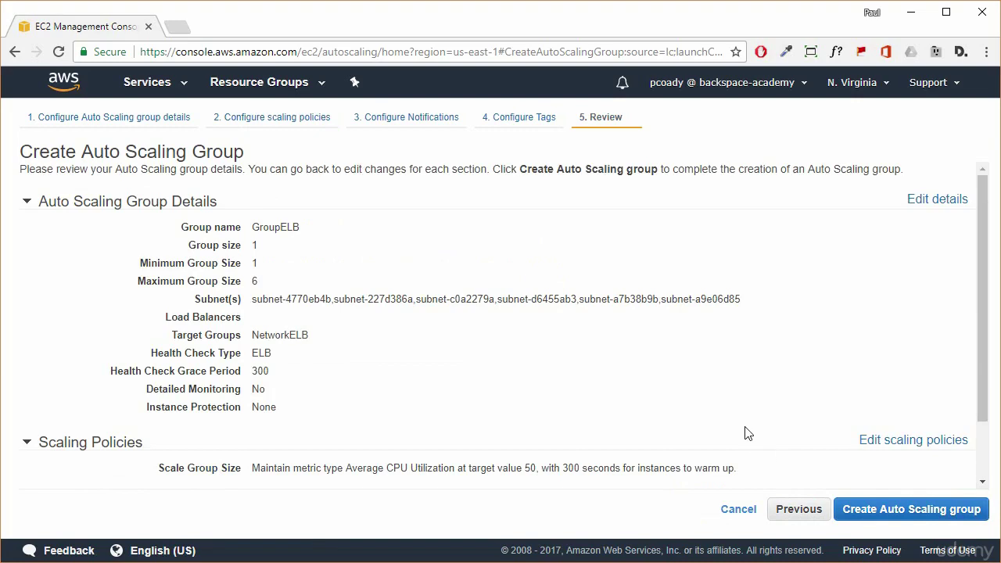
pyautogui.click(925, 511)
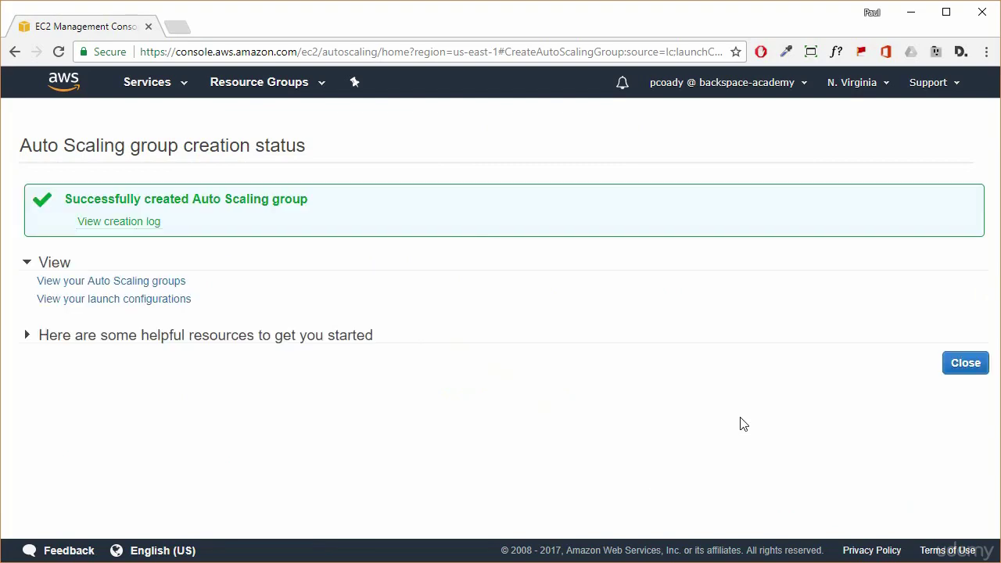
pyautogui.click(968, 364)
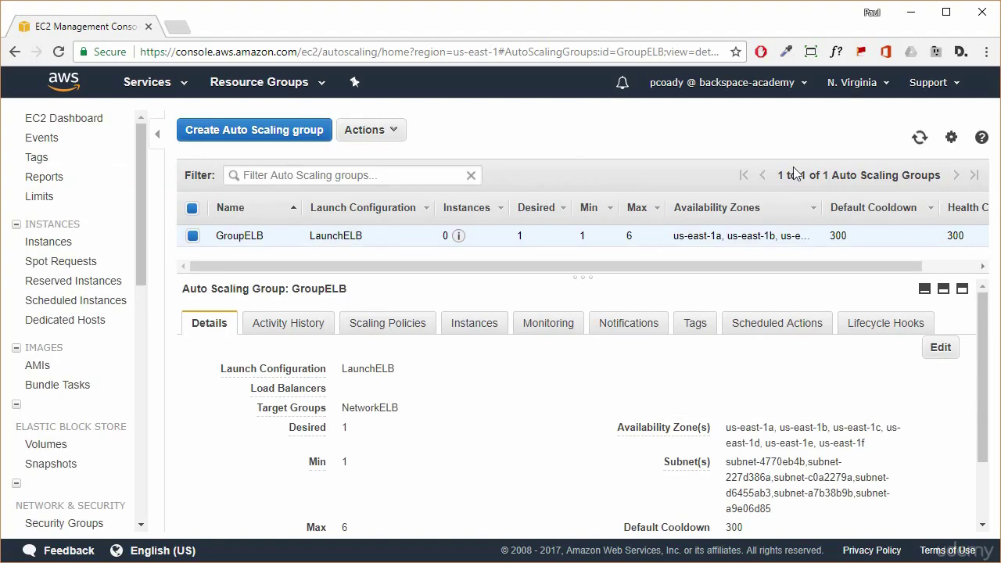
# - Check GroupELB's launch configuration and instance count, refreshing the list, and view the running EC2 instances
pyautogui.click(257, 237)
pyautogui.moveTo(257, 237); pyautogui.dragTo(217, 235)
pyautogui.click(369, 235)
pyautogui.moveTo(370, 236); pyautogui.dragTo(311, 235)
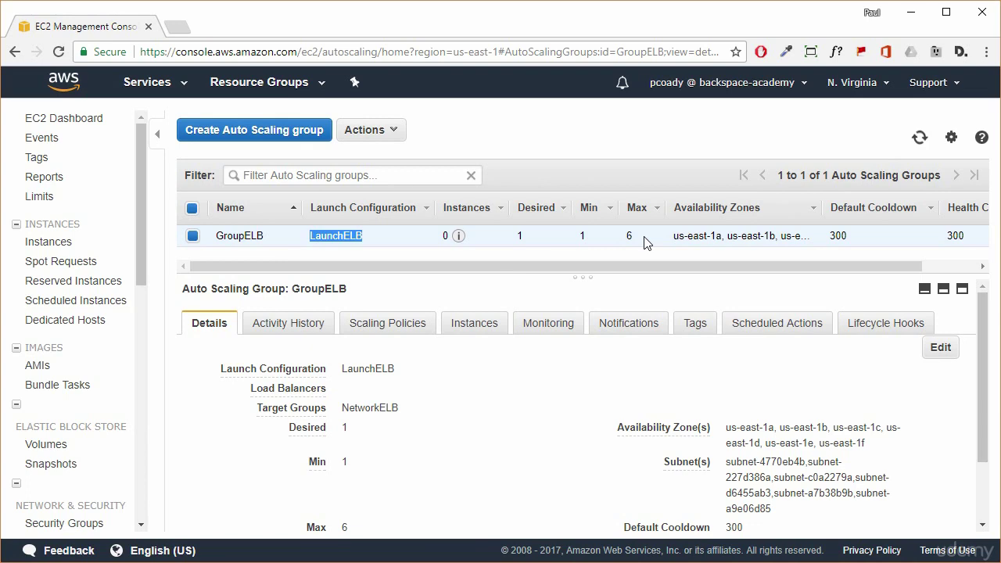
pyautogui.moveTo(460, 244)
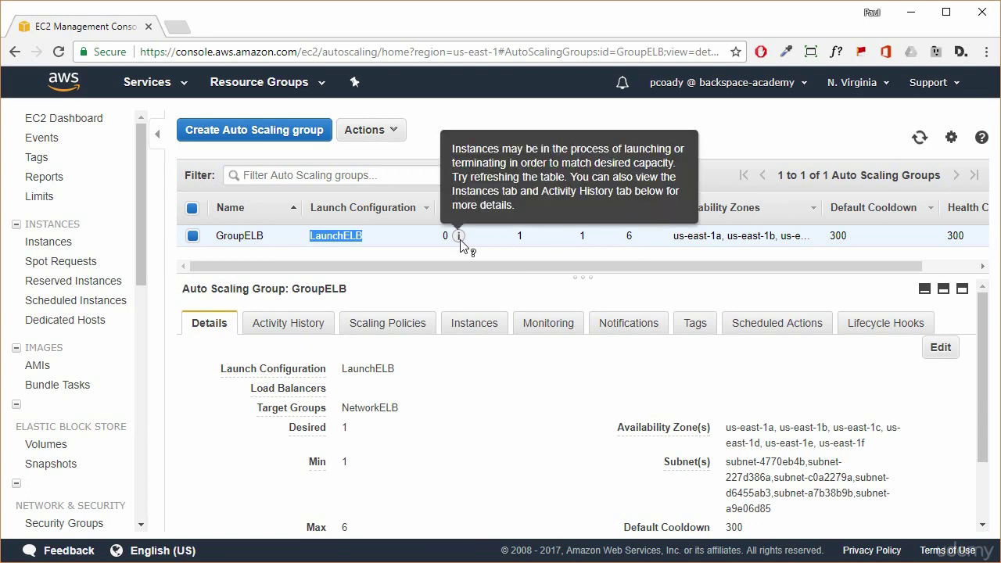
pyautogui.click(919, 137)
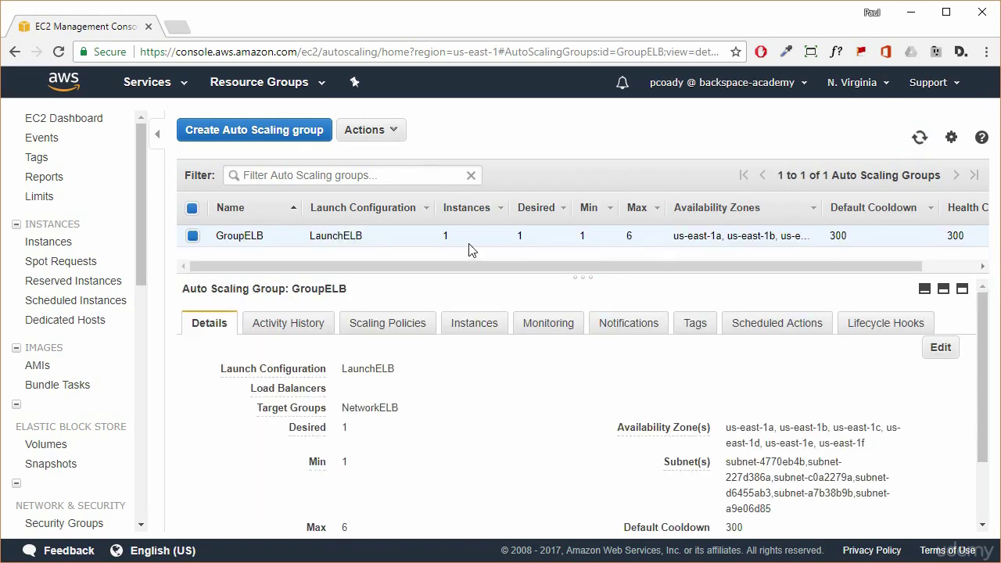
pyautogui.click(49, 242)
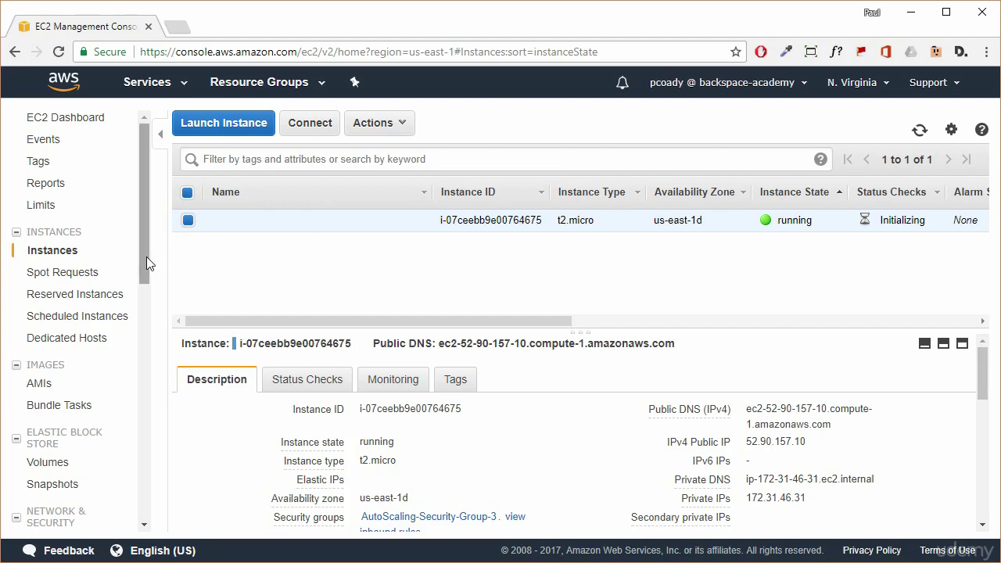
# - Start creating an internet-facing Network Load Balancer and name it NetELB
pyautogui.moveTo(147, 258); pyautogui.dragTo(140, 357)
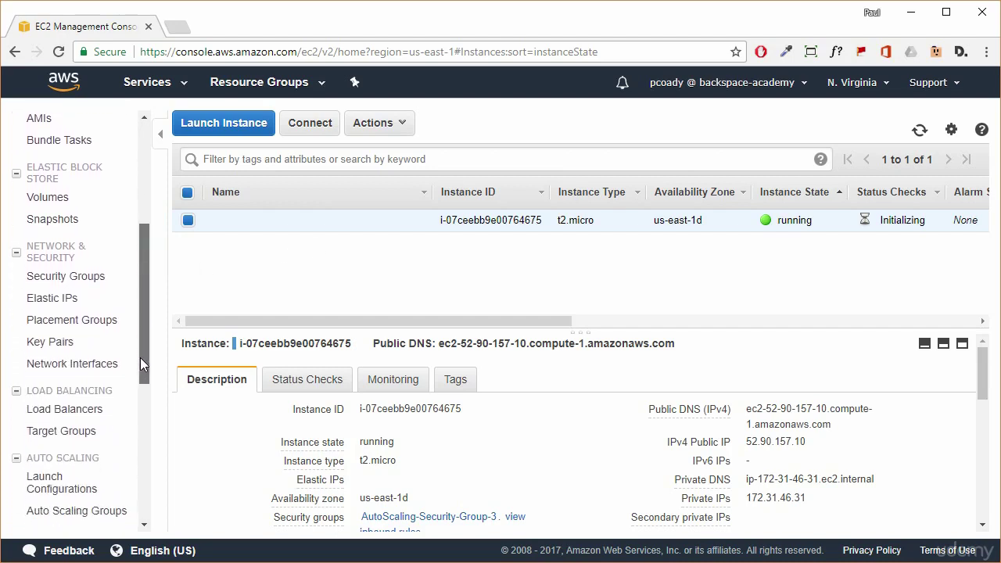
pyautogui.click(62, 415)
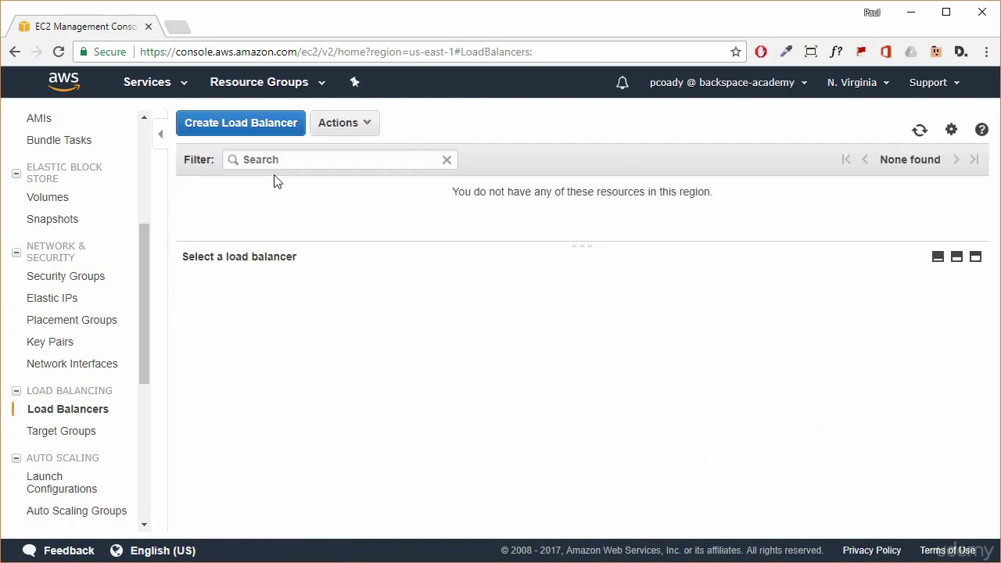
pyautogui.click(239, 125)
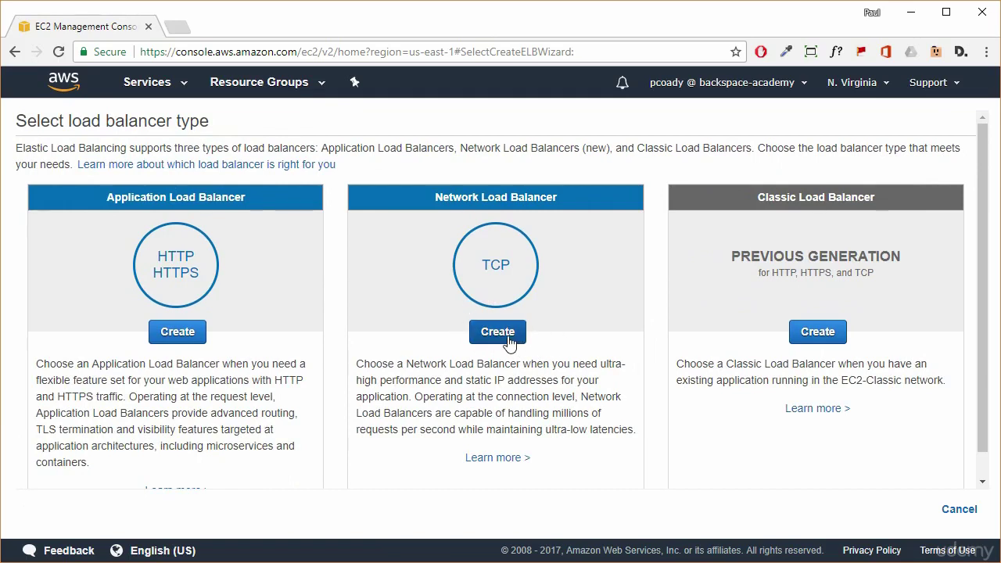
pyautogui.click(506, 332)
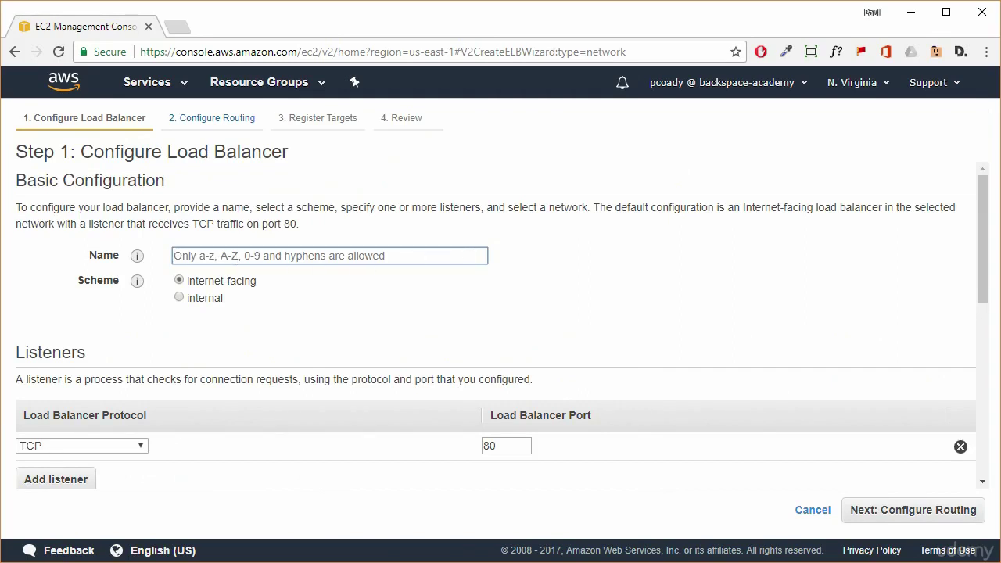
pyautogui.click(235, 256)
pyautogui.write('NetELB')
pyautogui.click(581, 280)
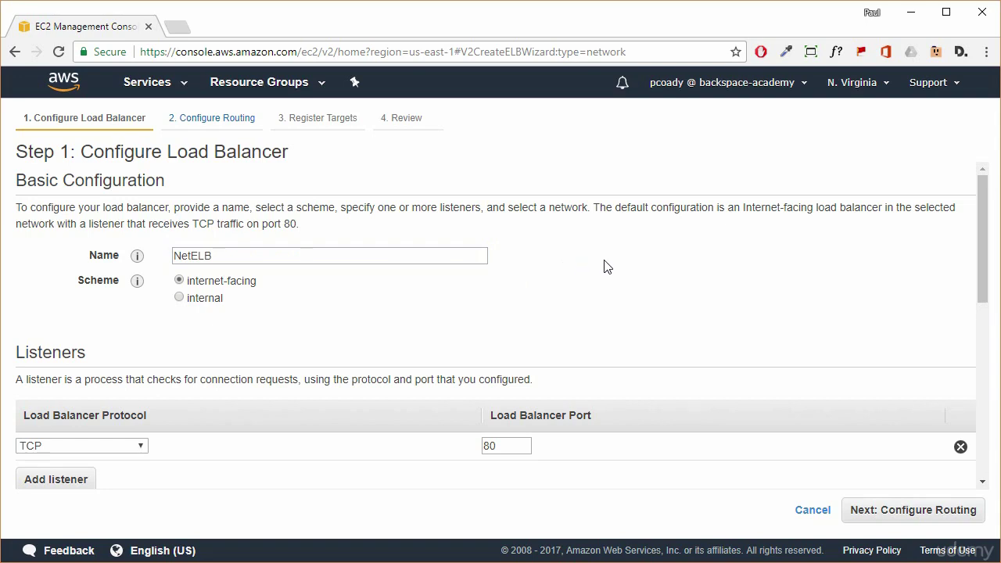
# - Keep the TCP listener on port 80 and enable all six availability zones, us-east-1a through us-east-1f, for the load balancer
pyautogui.scroll(-1, 603, 266)
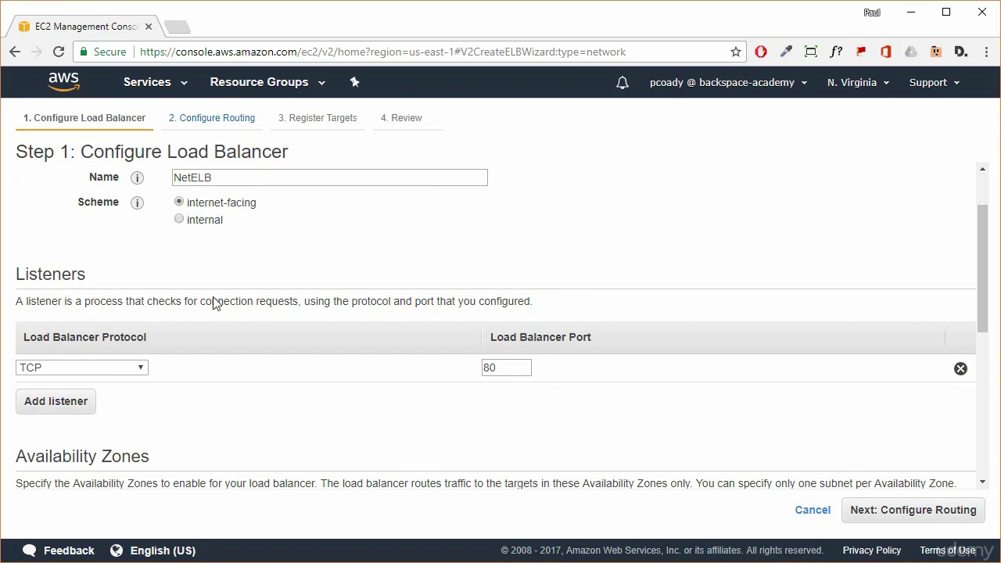
pyautogui.click(143, 367)
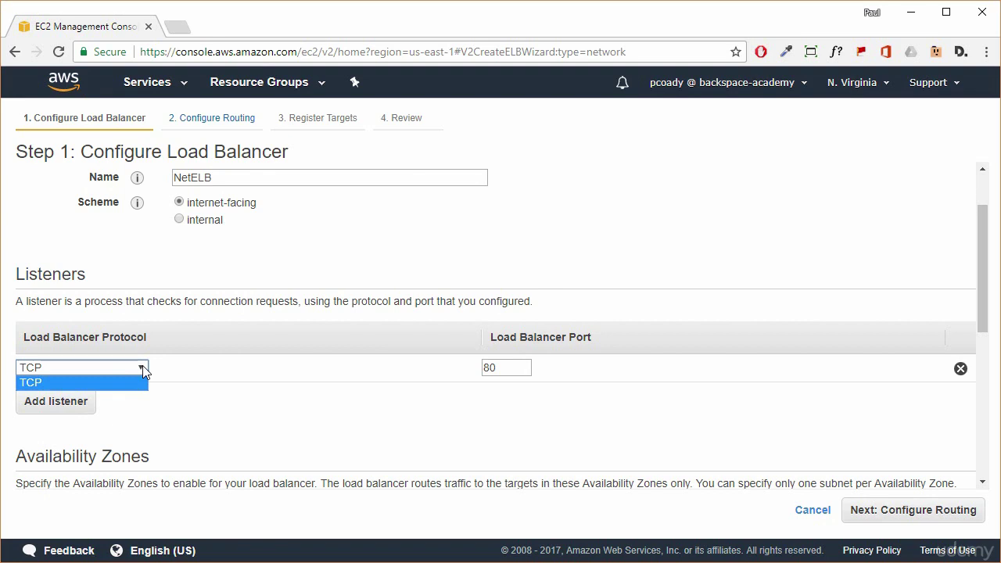
pyautogui.click(299, 378)
pyautogui.scroll(-2, 382, 373)
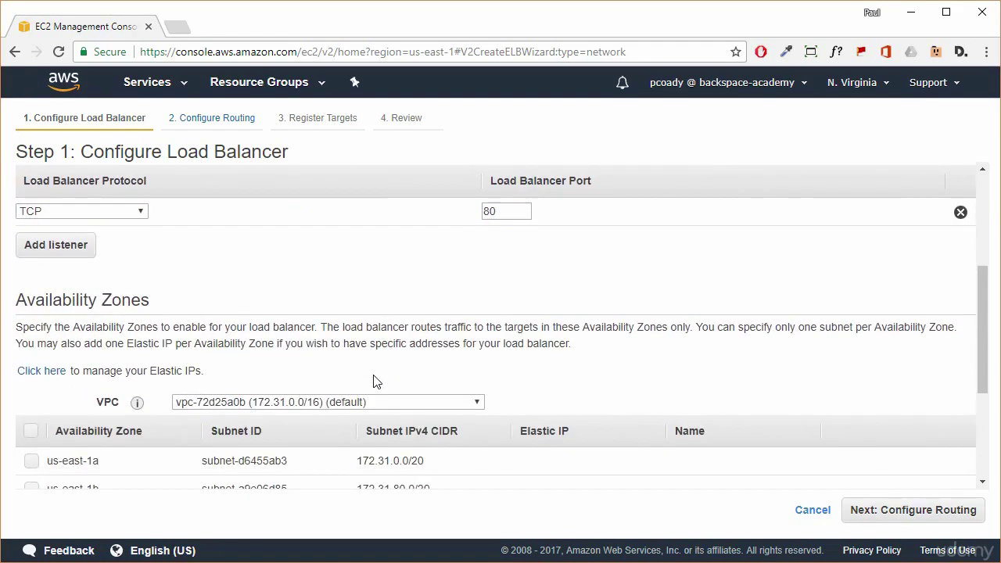
pyautogui.scroll(-2, 469, 384)
pyautogui.click(29, 274)
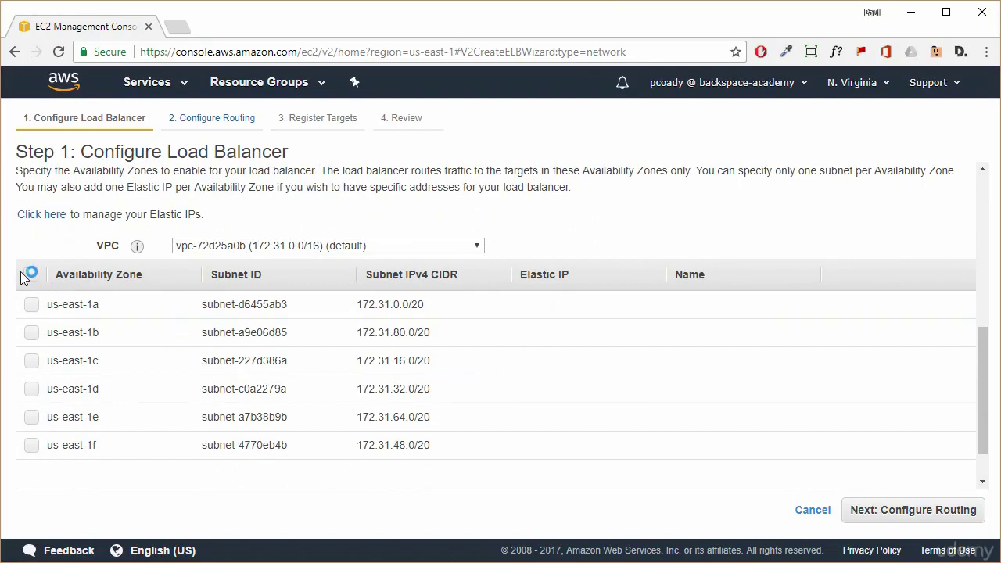
pyautogui.click(561, 384)
pyautogui.scroll(-1, 562, 383)
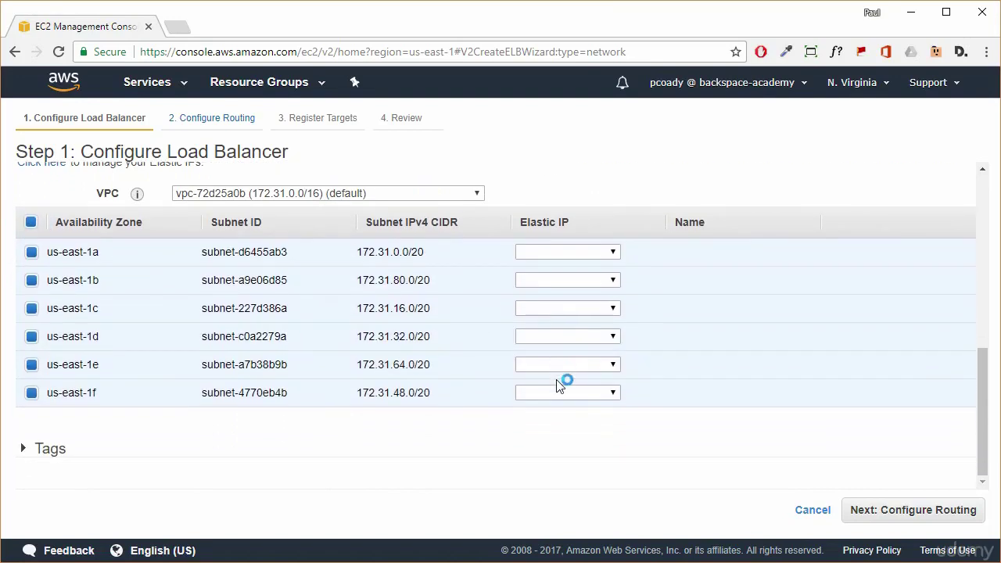
# - Configure the load balancer's routing to use the existing target group NetworkELB
pyautogui.click(915, 510)
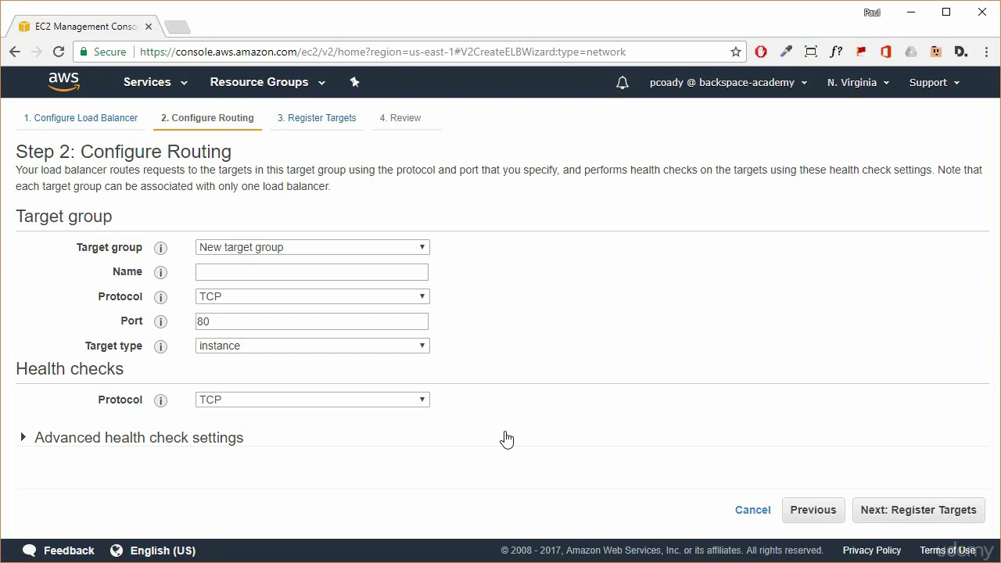
pyautogui.click(243, 249)
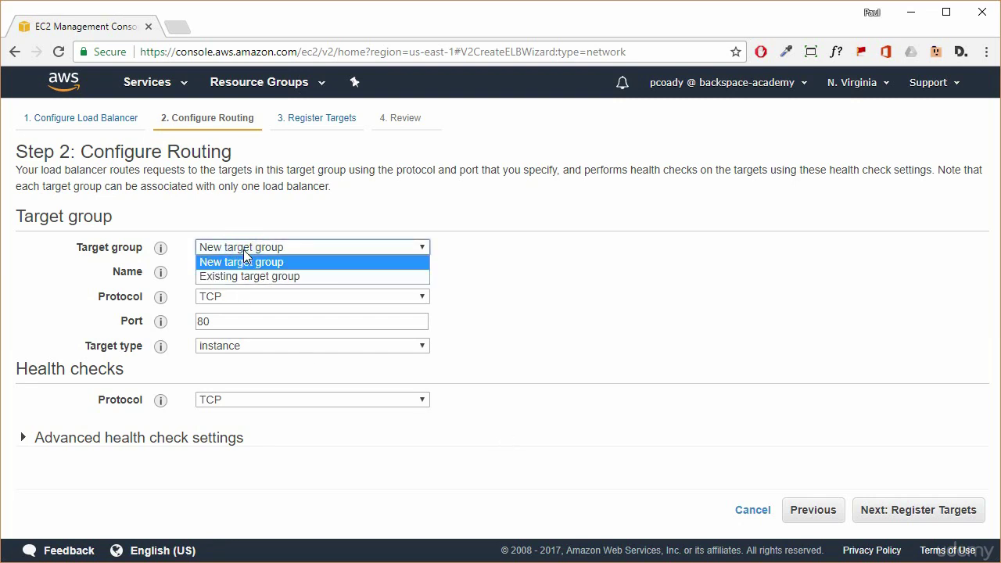
pyautogui.click(261, 277)
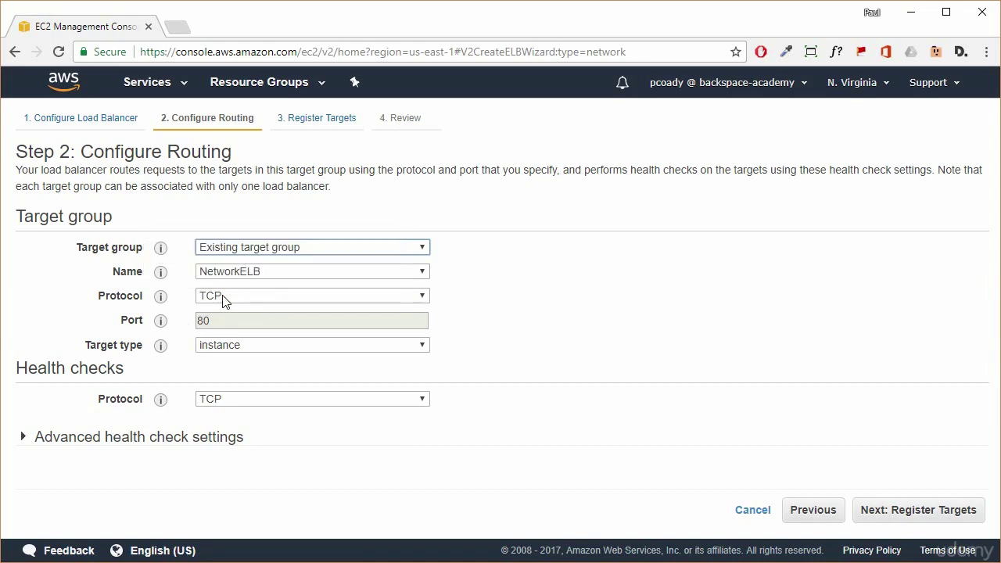
pyautogui.click(608, 313)
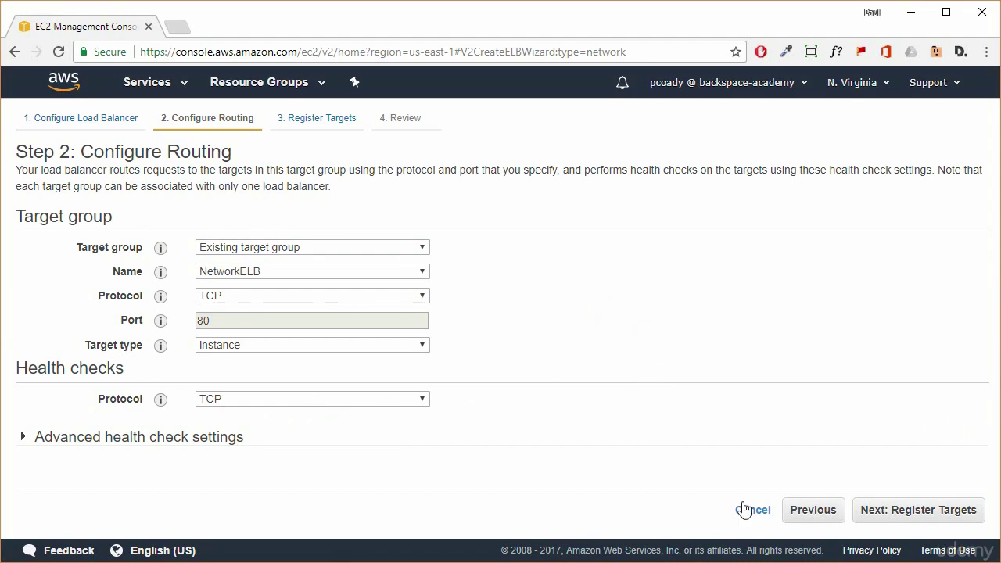
# - Check the registered target instance, review the load balancer settings, create NetELB and close the creation status
pyautogui.click(921, 525)
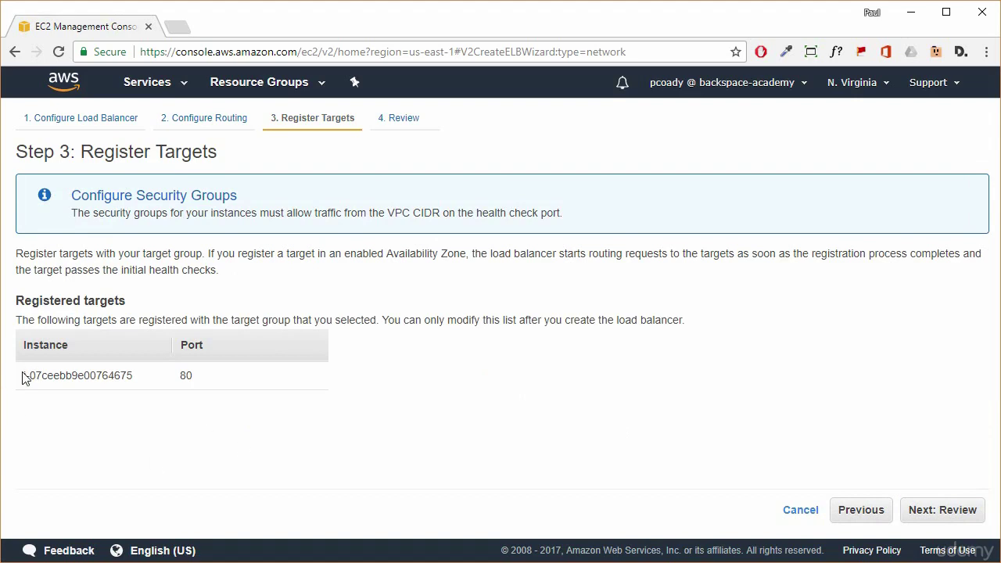
pyautogui.moveTo(23, 376); pyautogui.dragTo(138, 384)
pyautogui.click(941, 514)
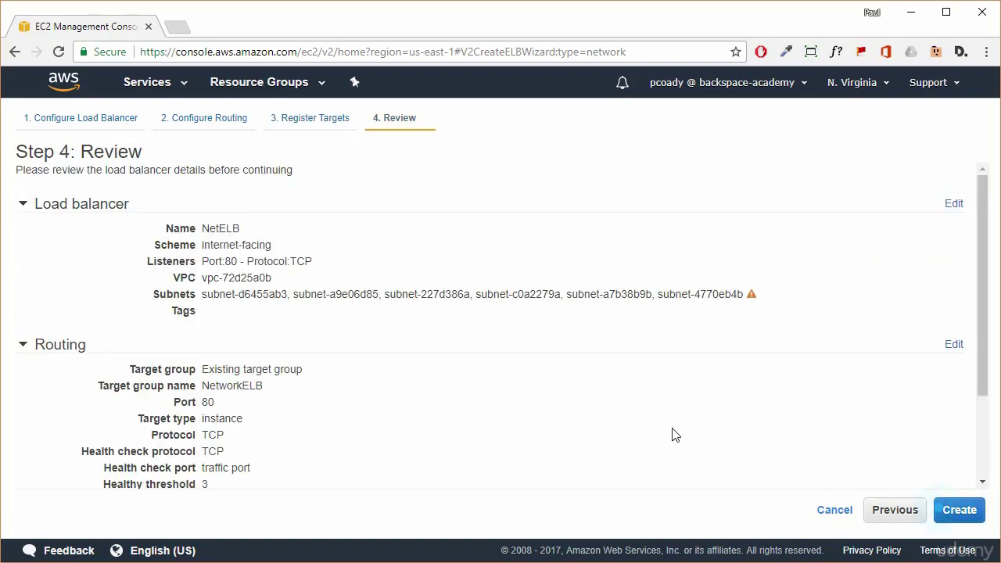
pyautogui.click(965, 517)
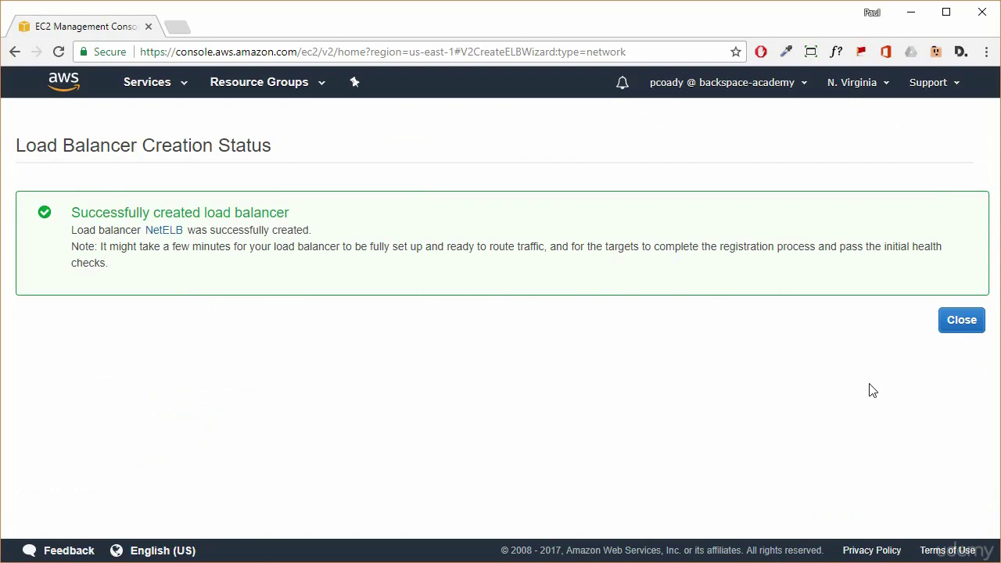
pyautogui.click(967, 322)
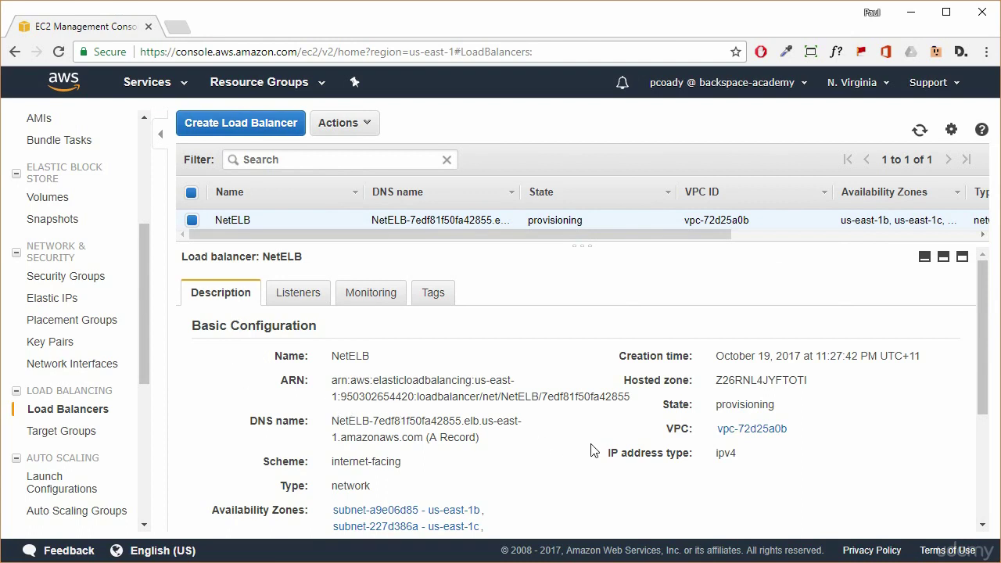
# - Examine NetELB's type and availability zones, plus its listener's protocol, port and default action
pyautogui.scroll(-1, 592, 452)
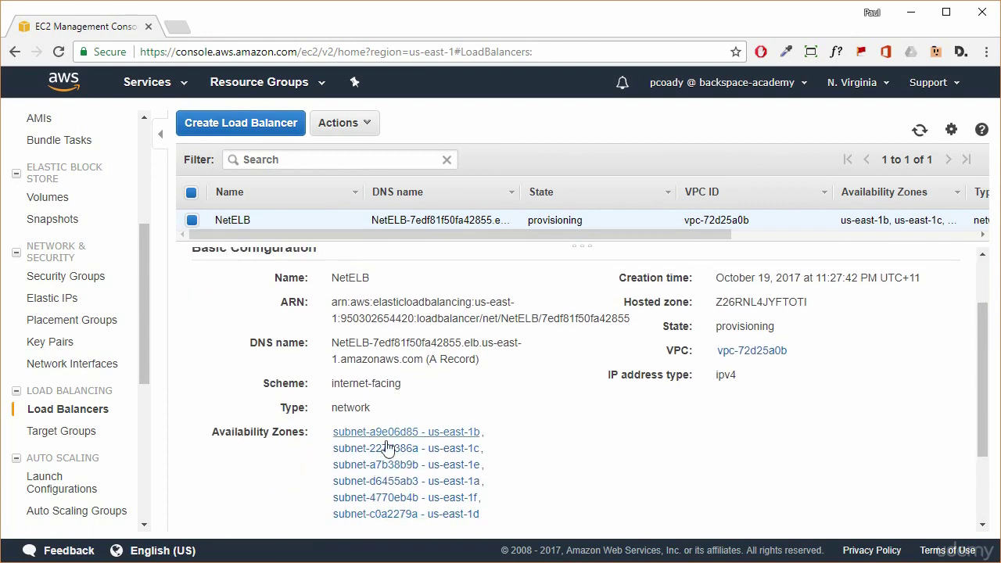
pyautogui.doubleClick(356, 408)
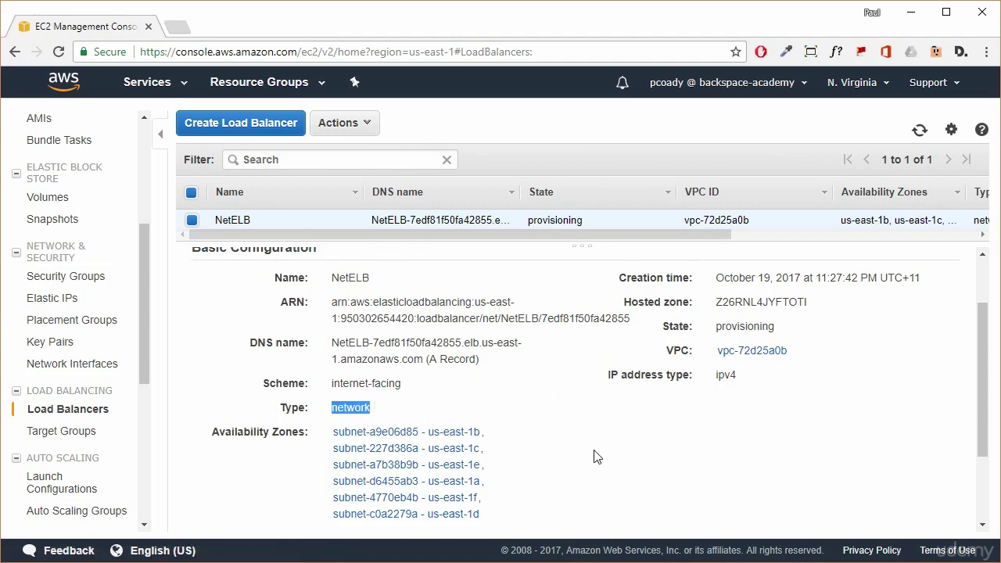
pyautogui.scroll(1, 594, 456)
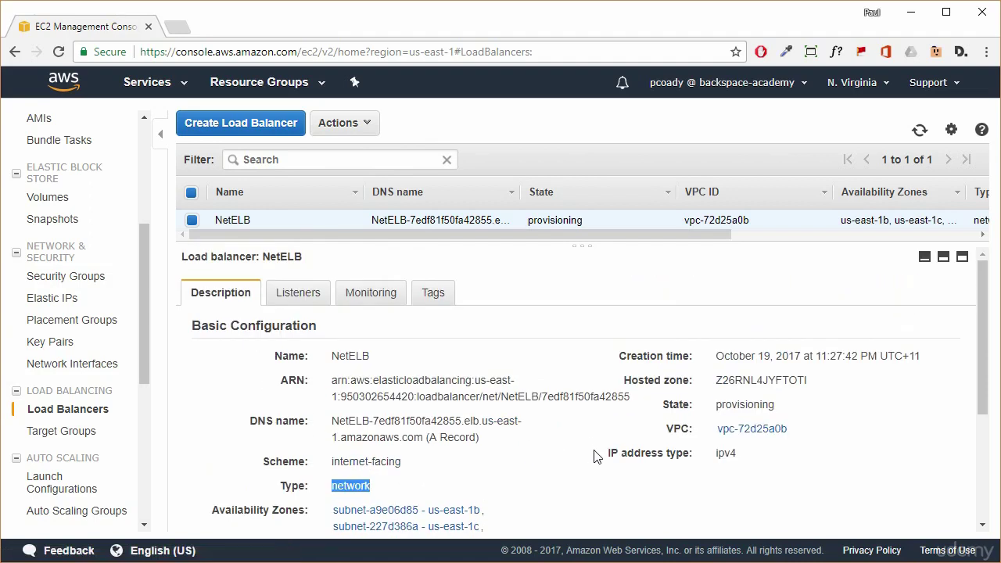
pyautogui.click(296, 296)
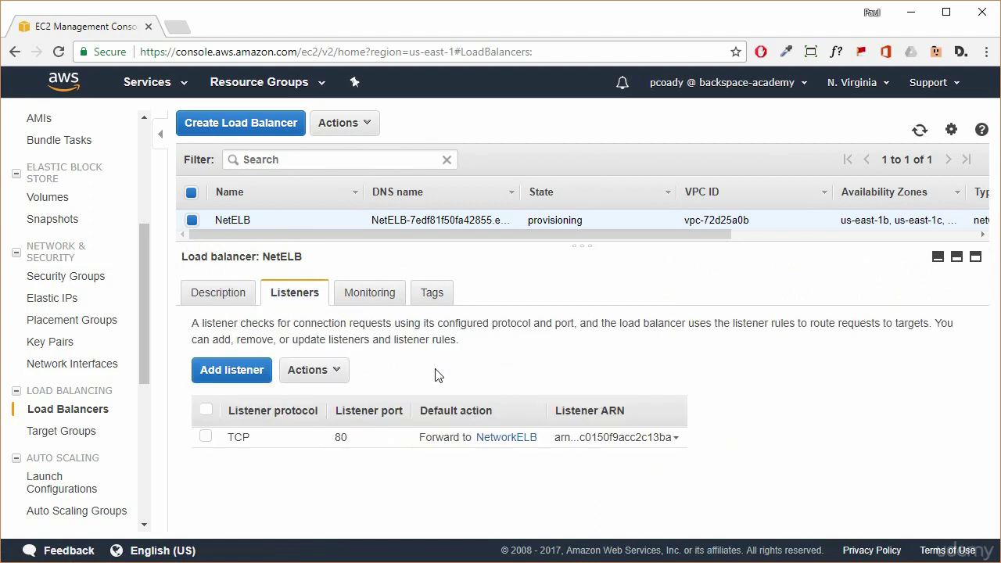
pyautogui.click(248, 438)
pyautogui.moveTo(253, 437); pyautogui.dragTo(240, 436)
pyautogui.moveTo(415, 440); pyautogui.dragTo(548, 440)
pyautogui.click(785, 412)
# - Open the NetworkELB target group from the listener and check the health status of its registered targets
pyautogui.click(509, 440)
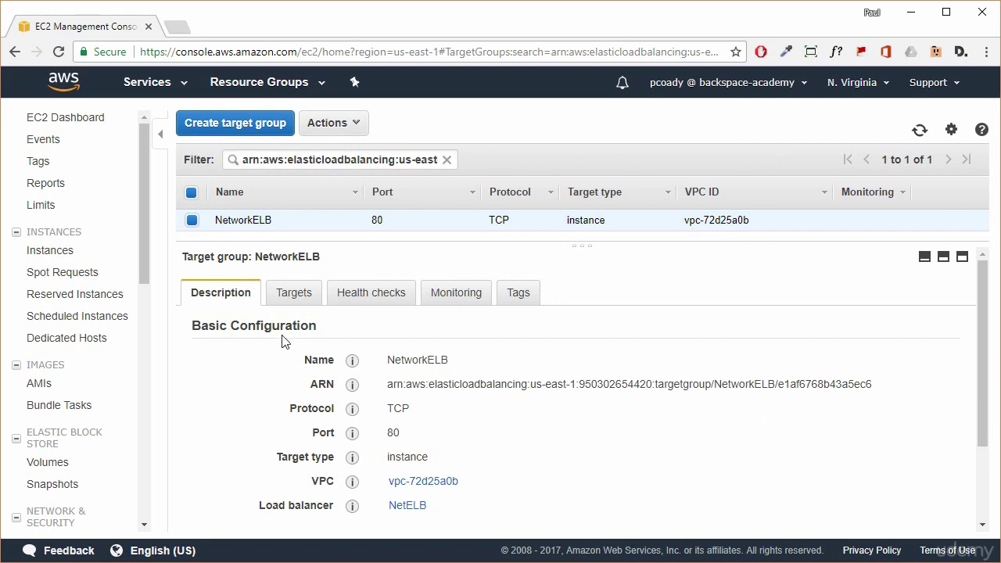
pyautogui.click(292, 294)
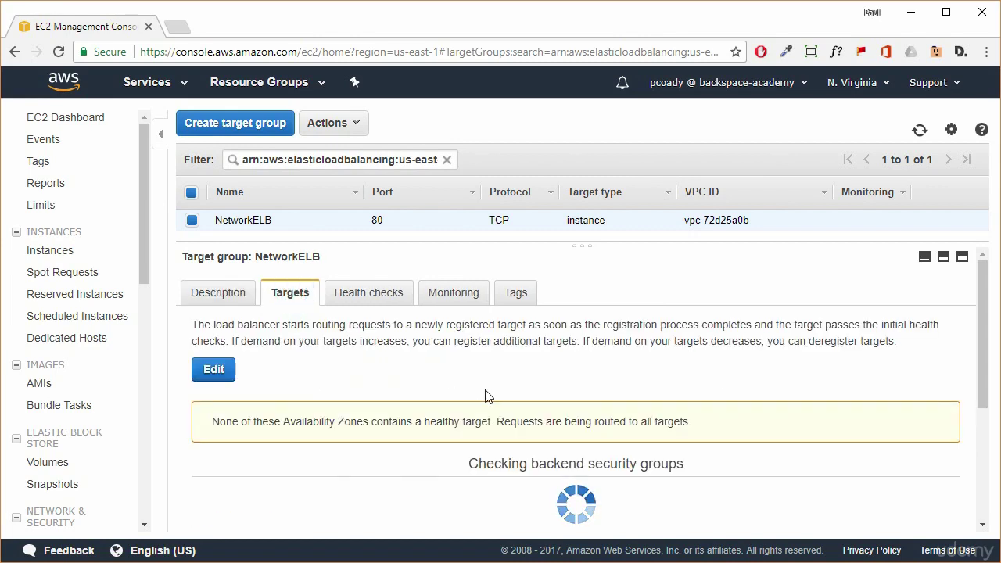
pyautogui.scroll(-1, 456, 435)
pyautogui.scroll(-1, 456, 436)
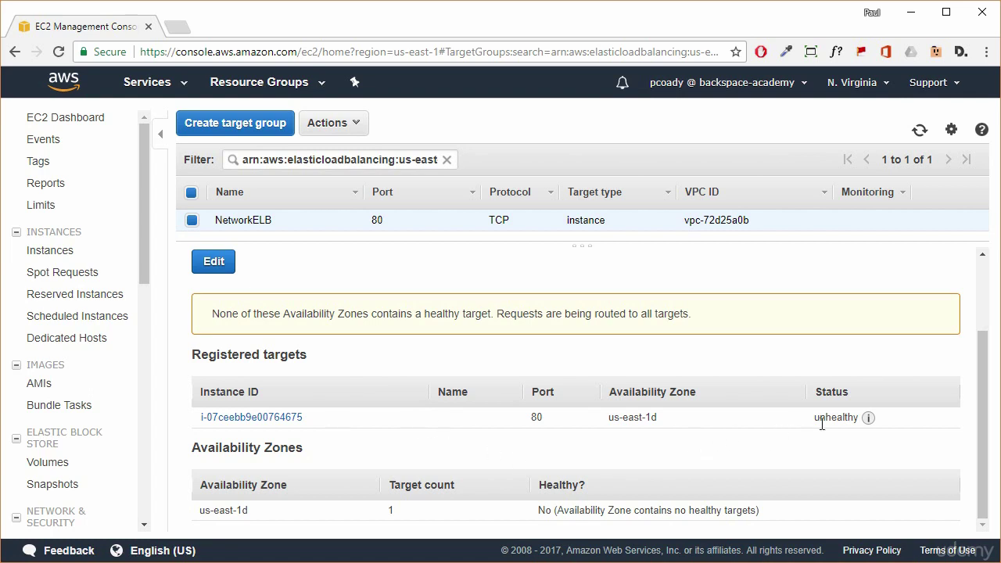
pyautogui.moveTo(814, 419); pyautogui.dragTo(860, 420)
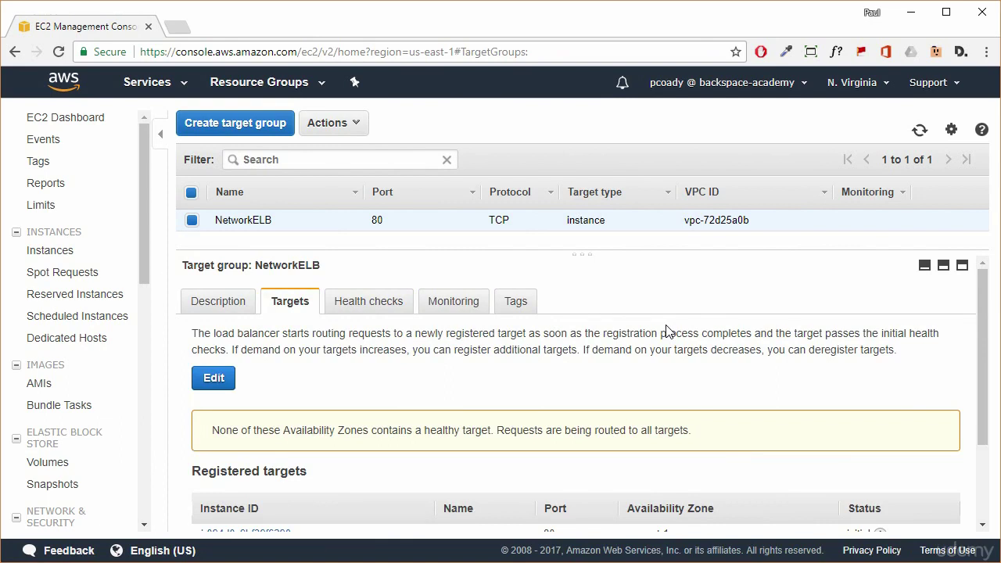
# - Delete the NetELB load balancer
pyautogui.moveTo(143, 266); pyautogui.dragTo(156, 398)
pyautogui.click(71, 354)
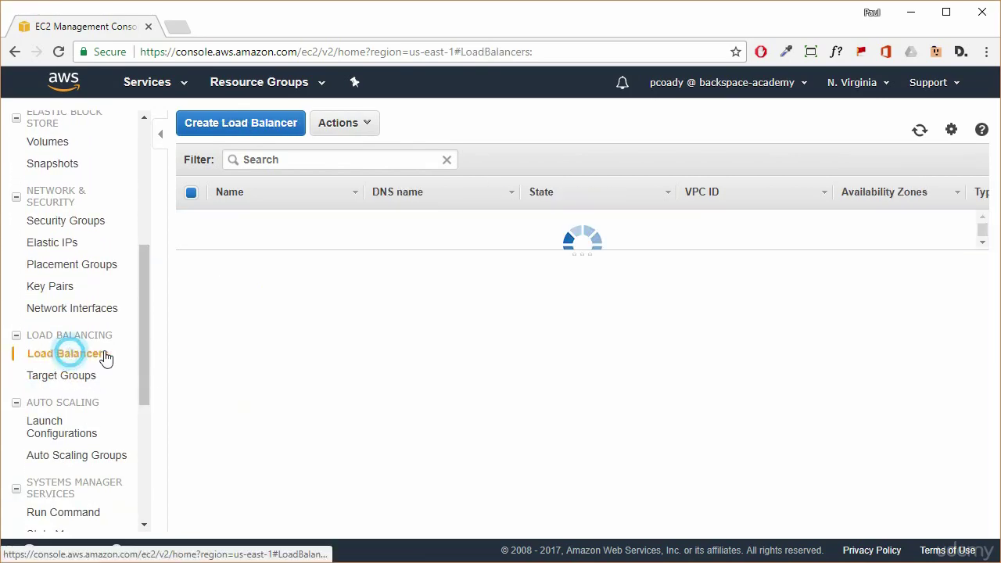
pyautogui.click(356, 125)
pyautogui.click(339, 149)
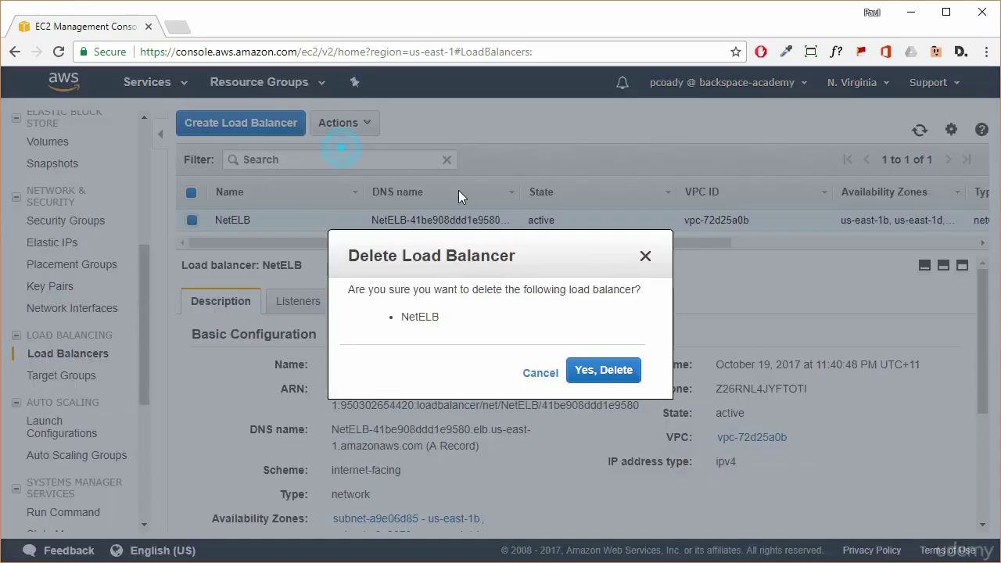
pyautogui.click(614, 372)
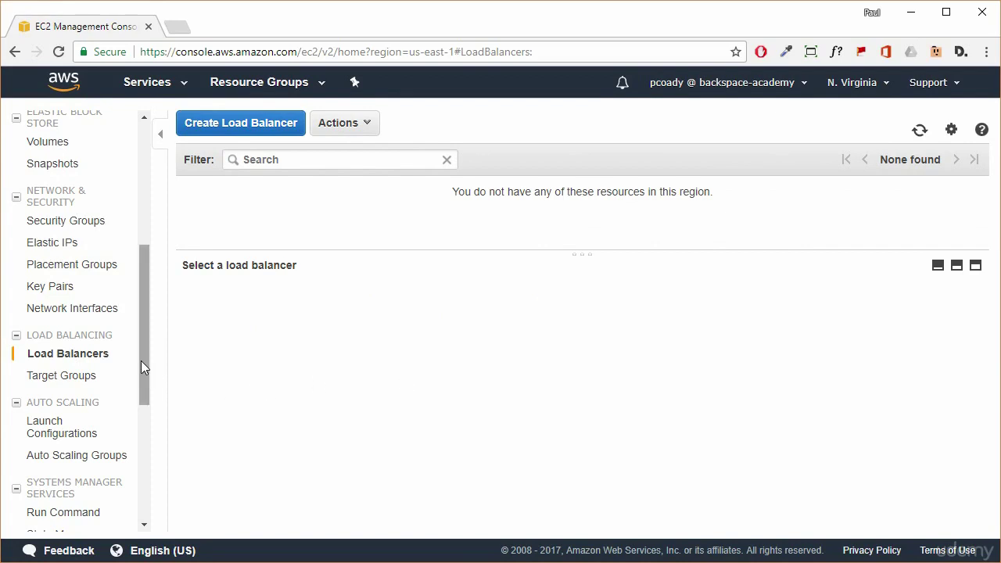
# - Delete the Auto Scaling group GroupELB
pyautogui.moveTo(140, 360); pyautogui.dragTo(147, 399)
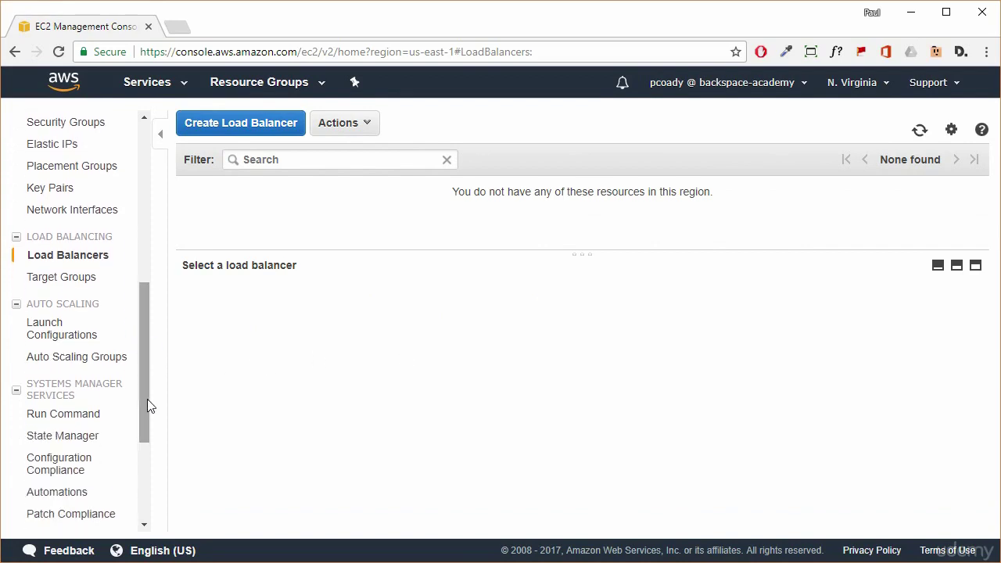
pyautogui.click(84, 365)
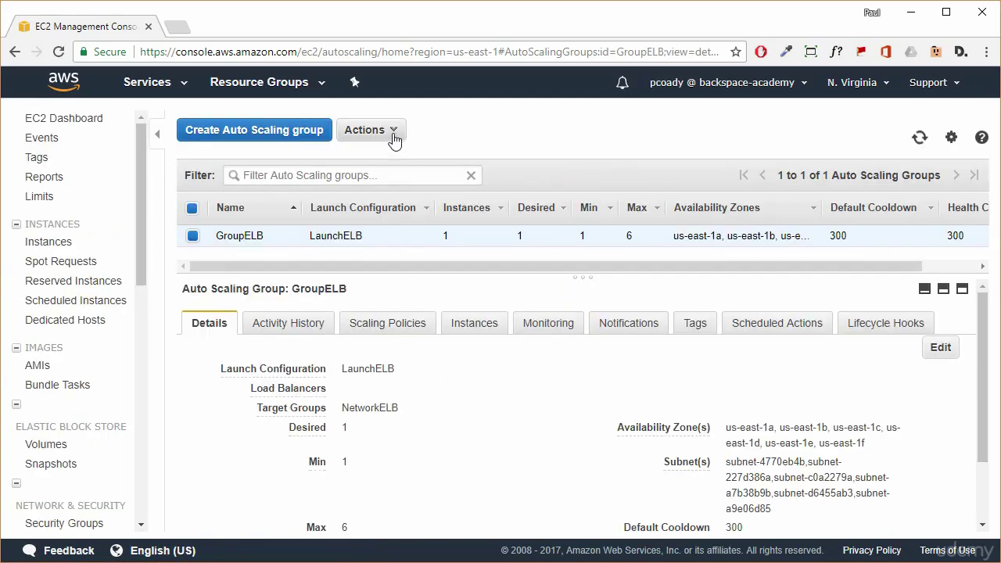
pyautogui.click(394, 131)
pyautogui.click(366, 173)
pyautogui.click(581, 368)
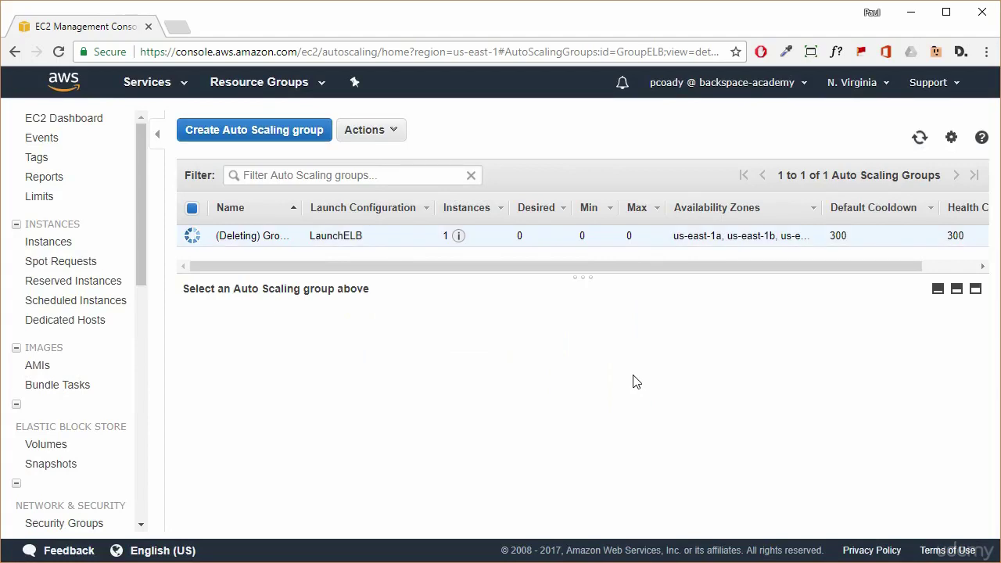
# - Delete the target group NetworkELB
pyautogui.moveTo(143, 251); pyautogui.dragTo(151, 379)
pyautogui.click(82, 362)
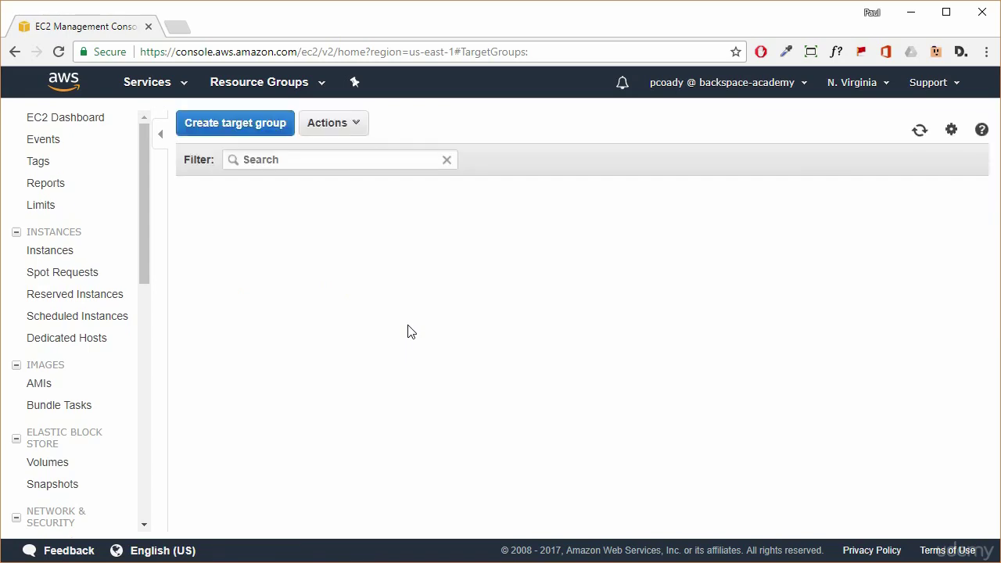
pyautogui.click(357, 126)
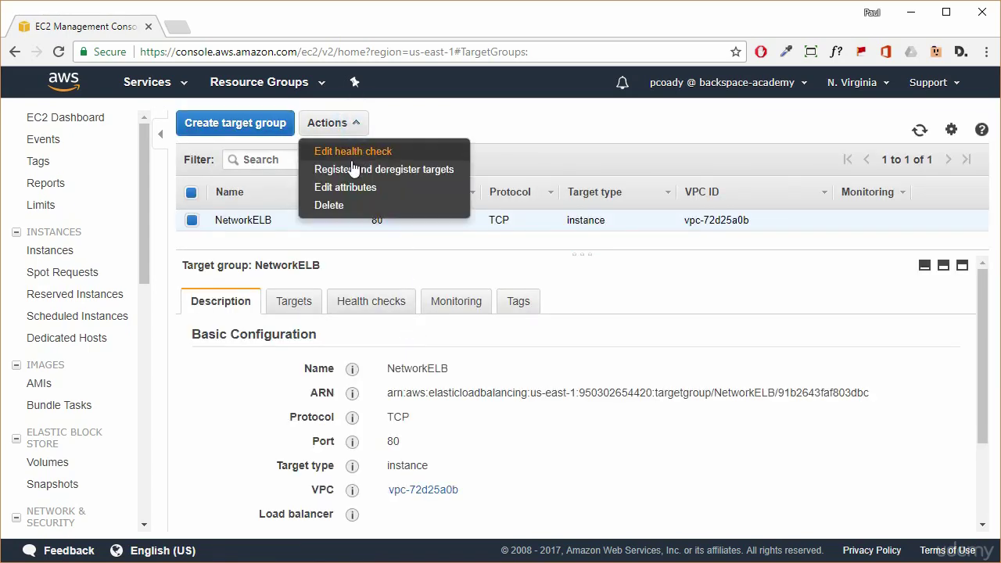
pyautogui.click(331, 205)
pyautogui.click(601, 371)
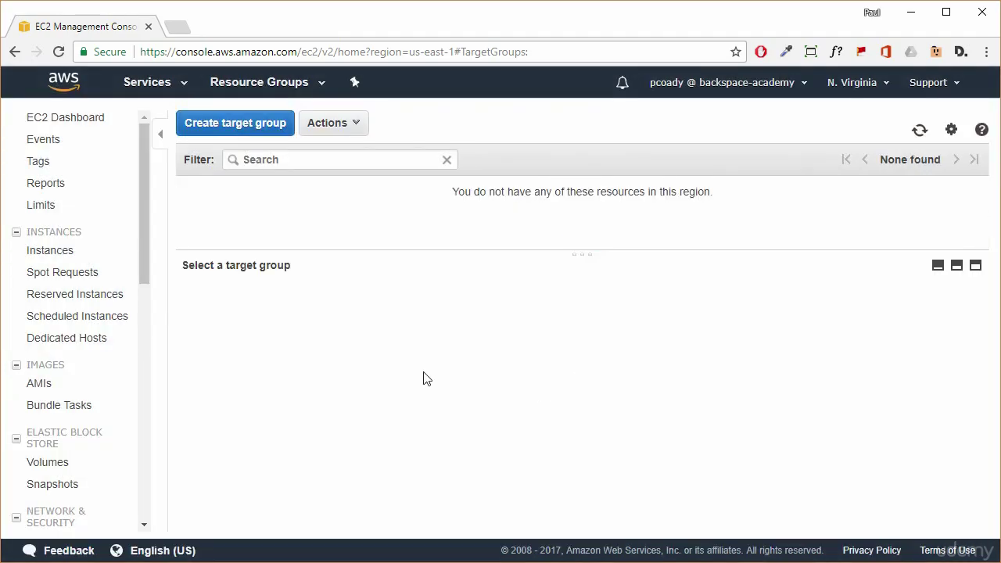
# - Check the state of the EC2 instances and the deletion progress of the Auto Scaling group
pyautogui.click(53, 249)
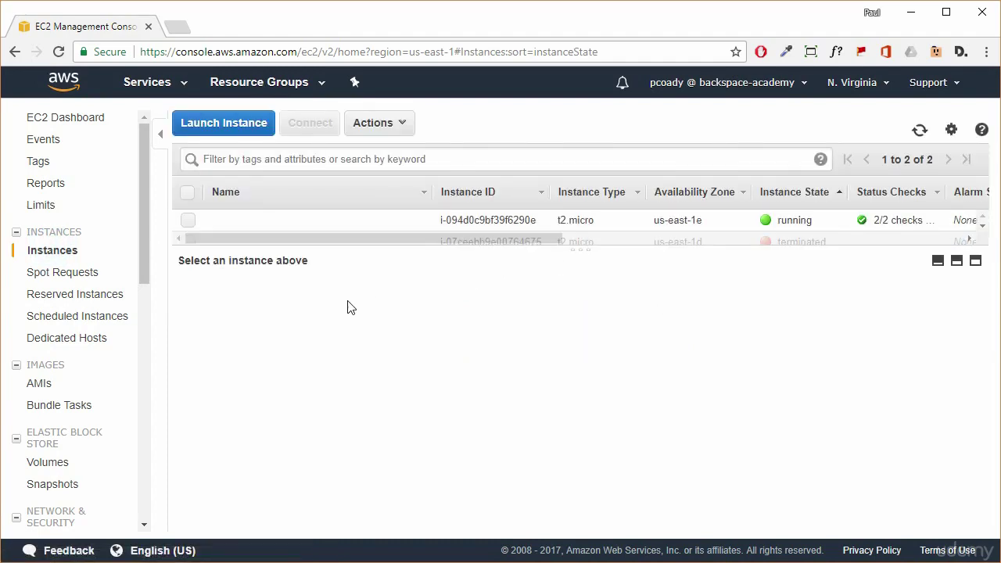
pyautogui.moveTo(142, 243); pyautogui.dragTo(160, 401)
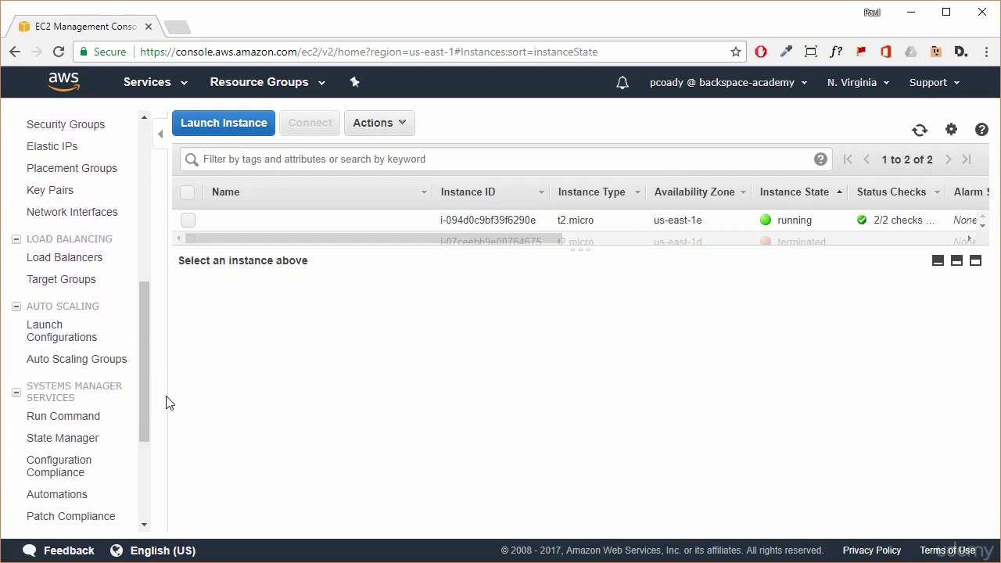
pyautogui.click(99, 367)
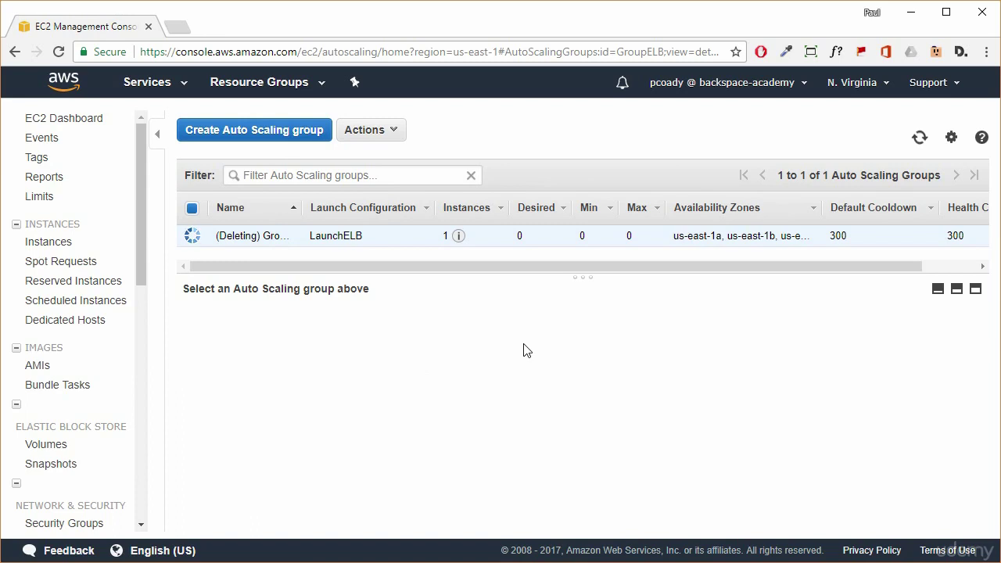
pyautogui.moveTo(436, 230); pyautogui.dragTo(450, 234)
pyautogui.click(485, 356)
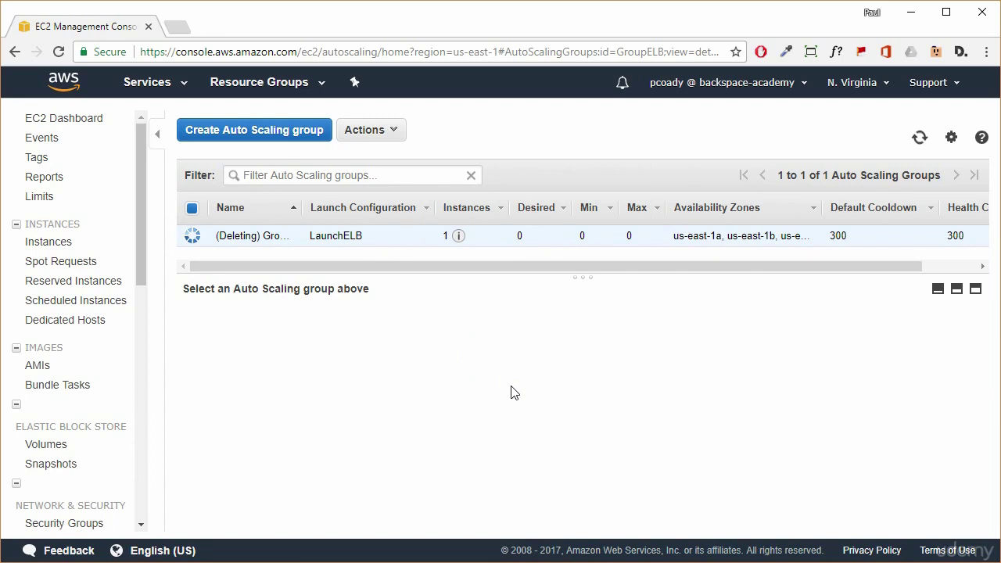